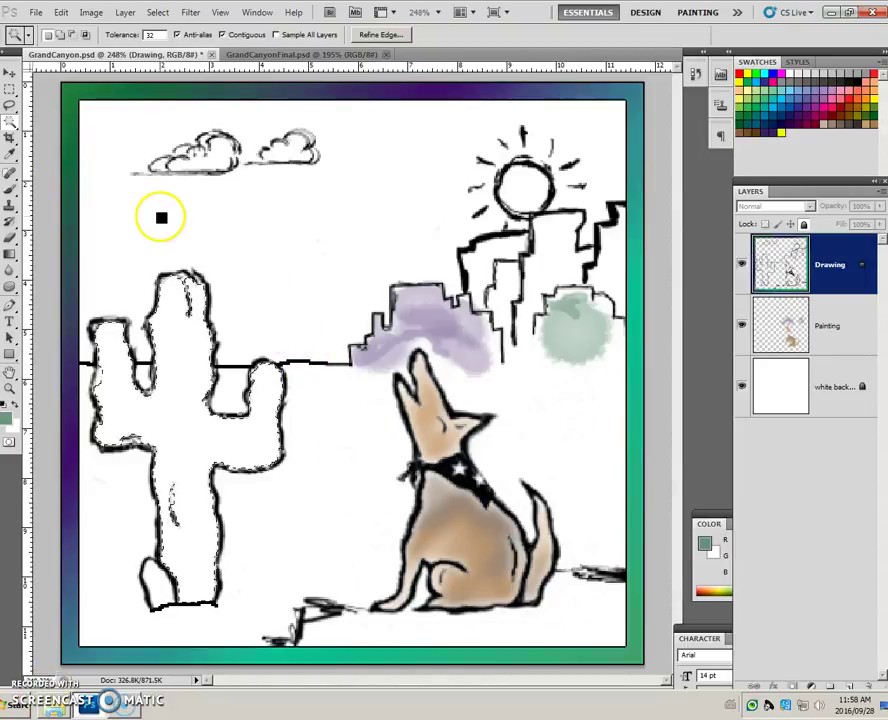
Magic-wand select the cactus interior, adding its left arm and undoing the stray edge pick
key(ctrl+d)
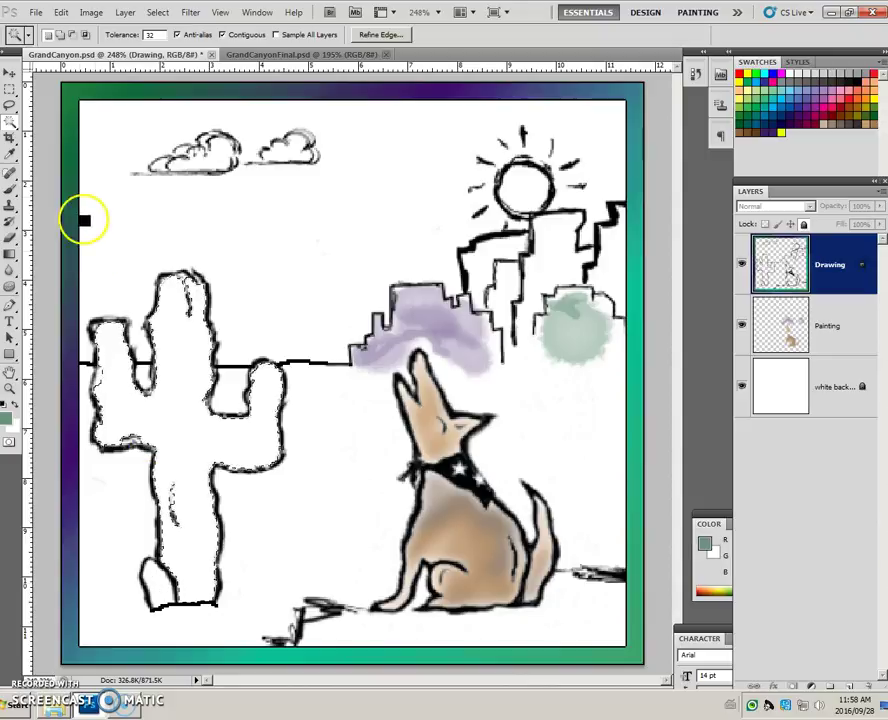
click(61, 35)
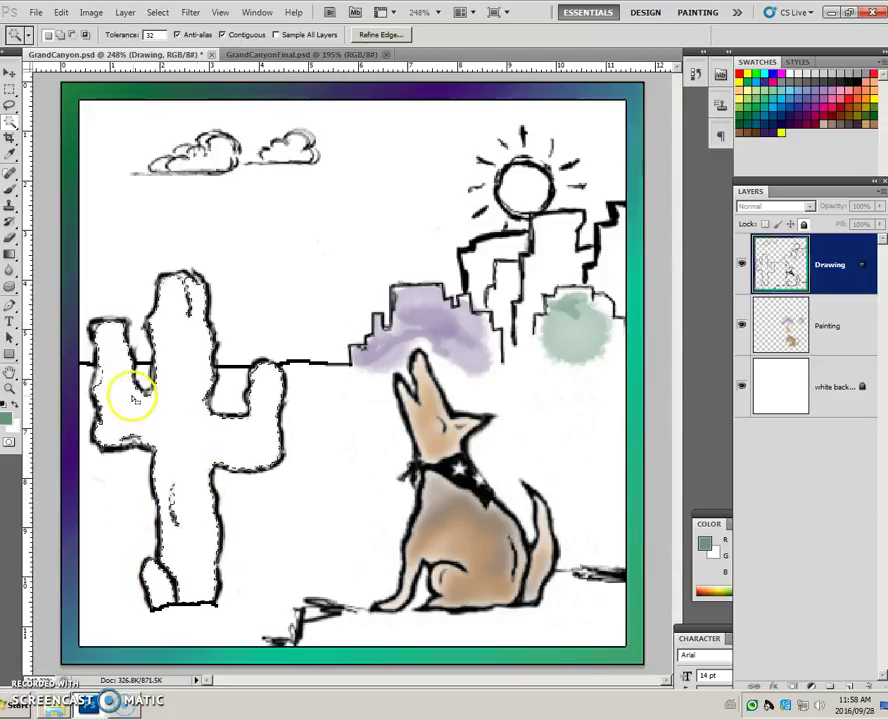
click(103, 380)
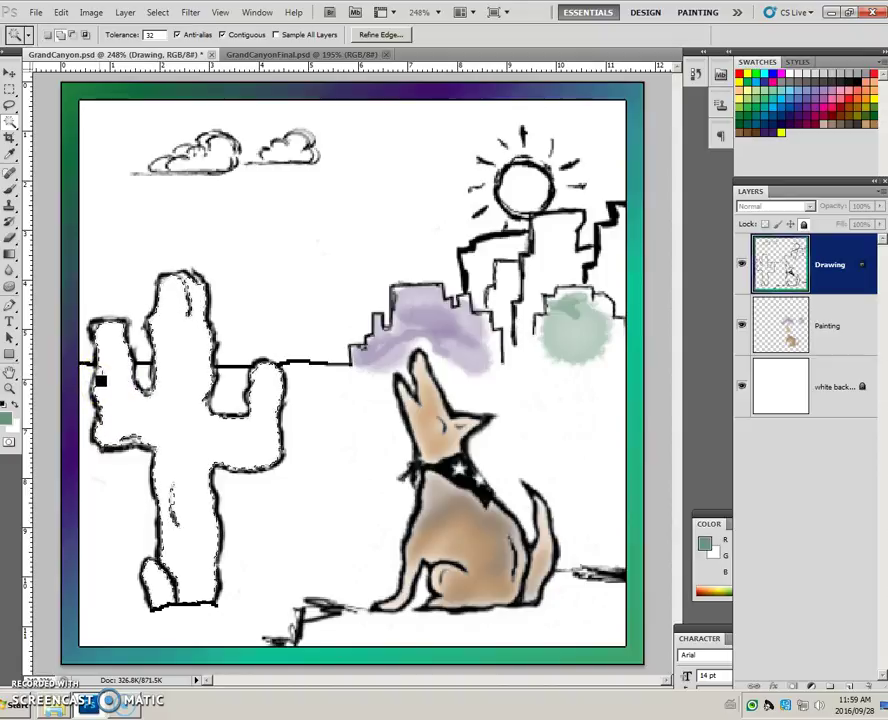
click(123, 403)
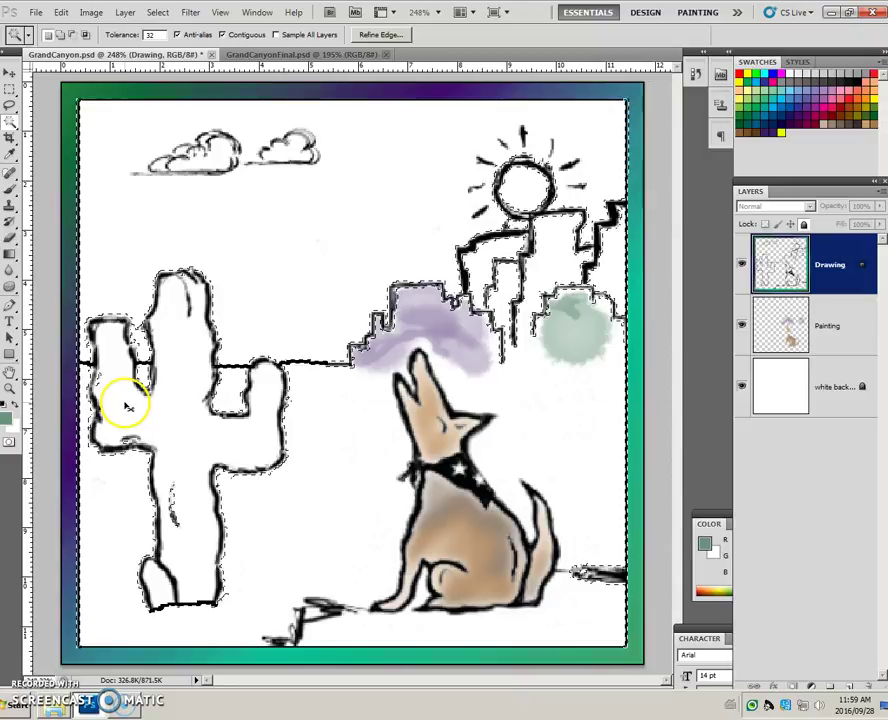
key(ctrl+z)
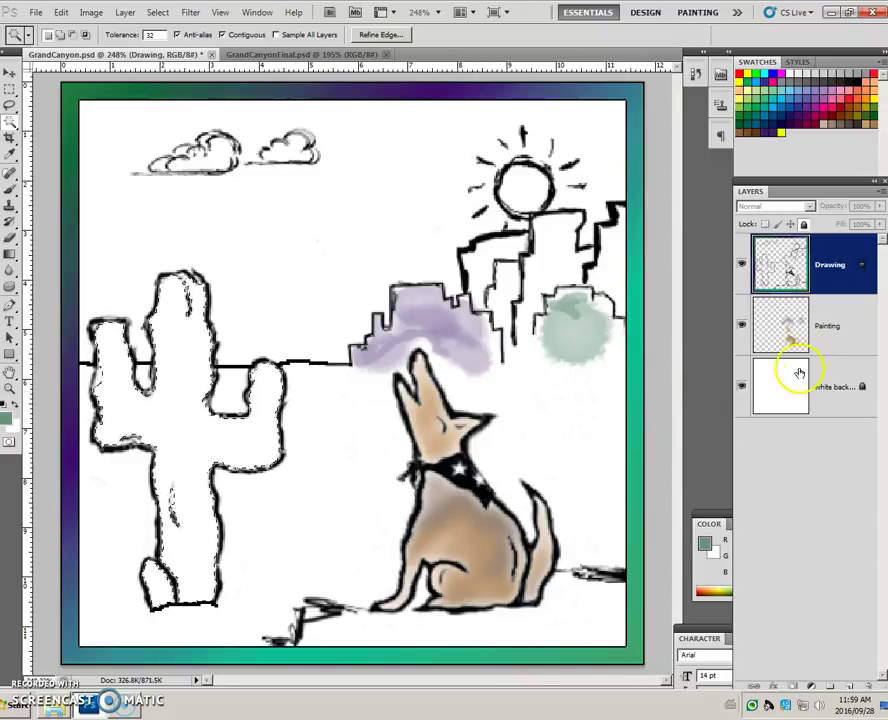
Switch to the Painting layer and make bright green the paint colour
click(826, 336)
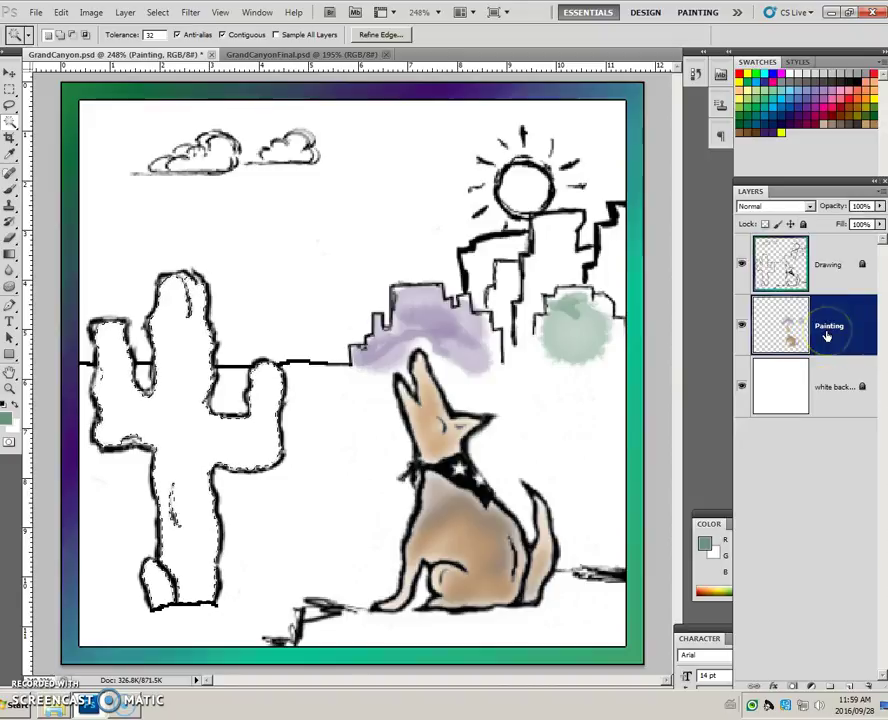
click(741, 106)
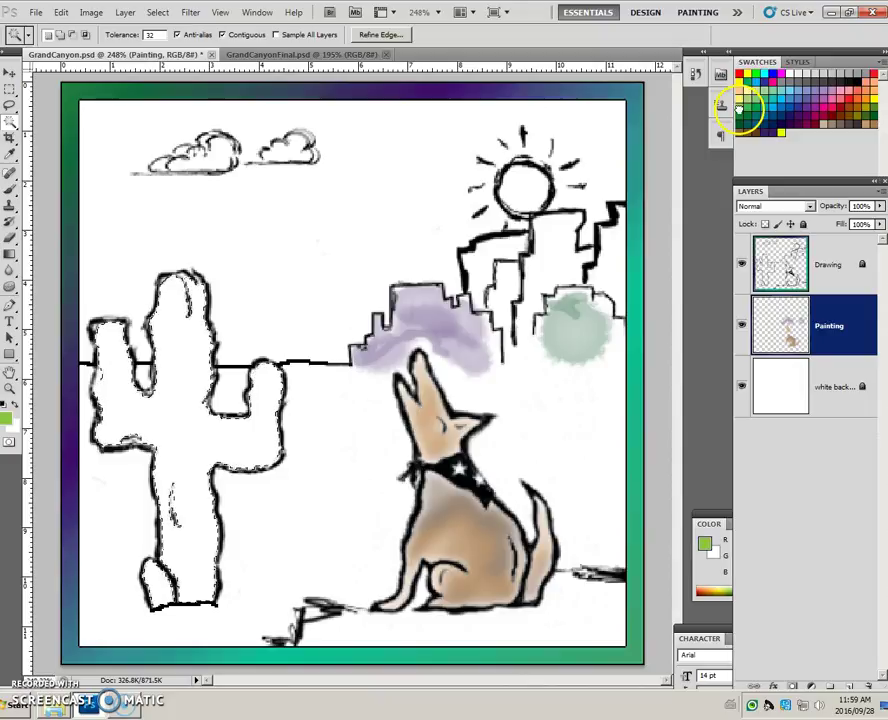
click(25, 431)
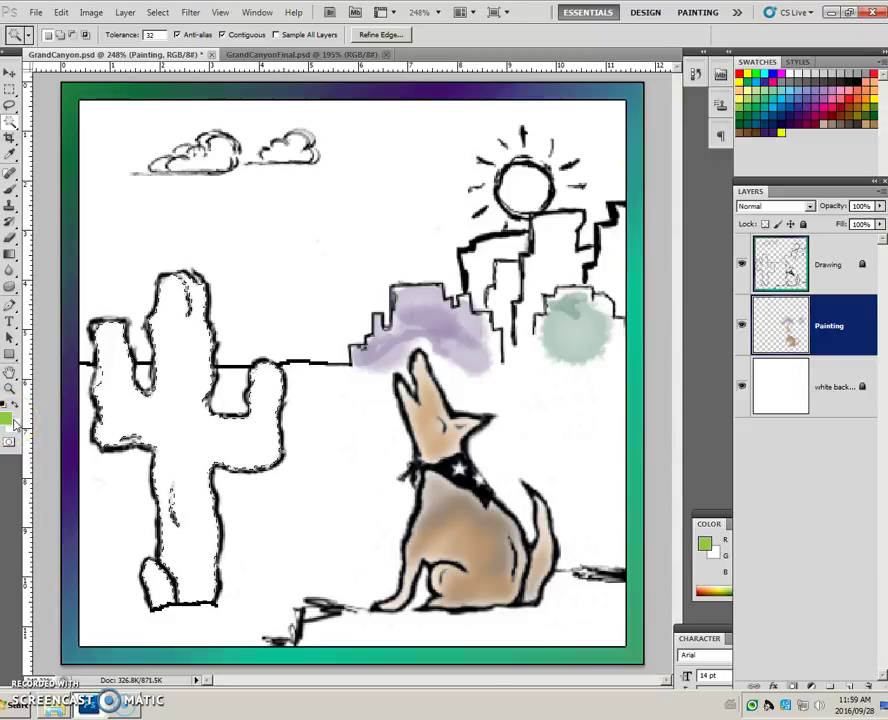
Paint Bucket fill the cactus selection green, including arm gaps, then deselect
click(17, 260)
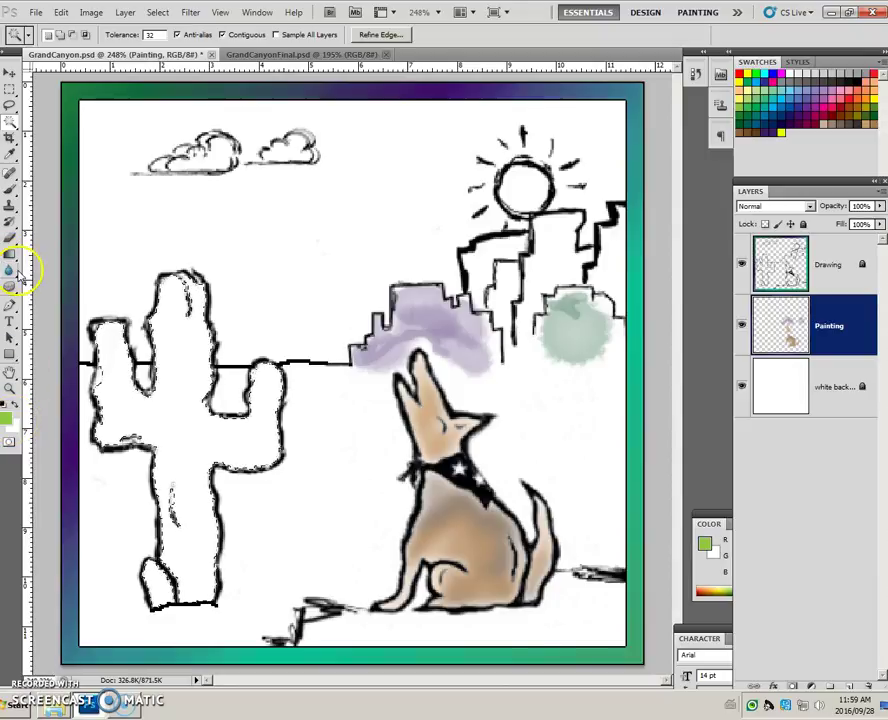
drag(17, 260, 54, 268)
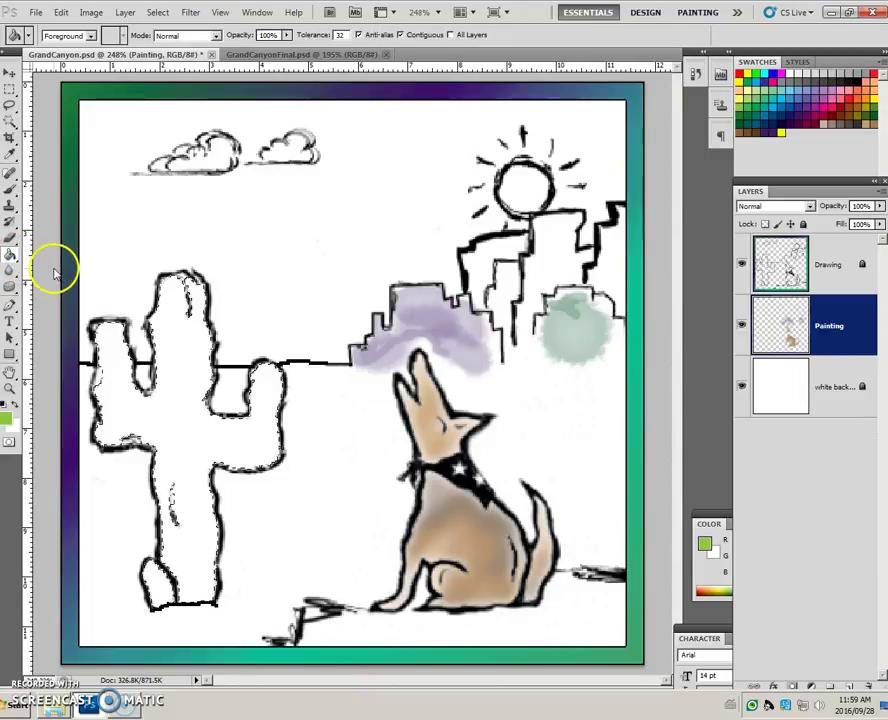
click(175, 408)
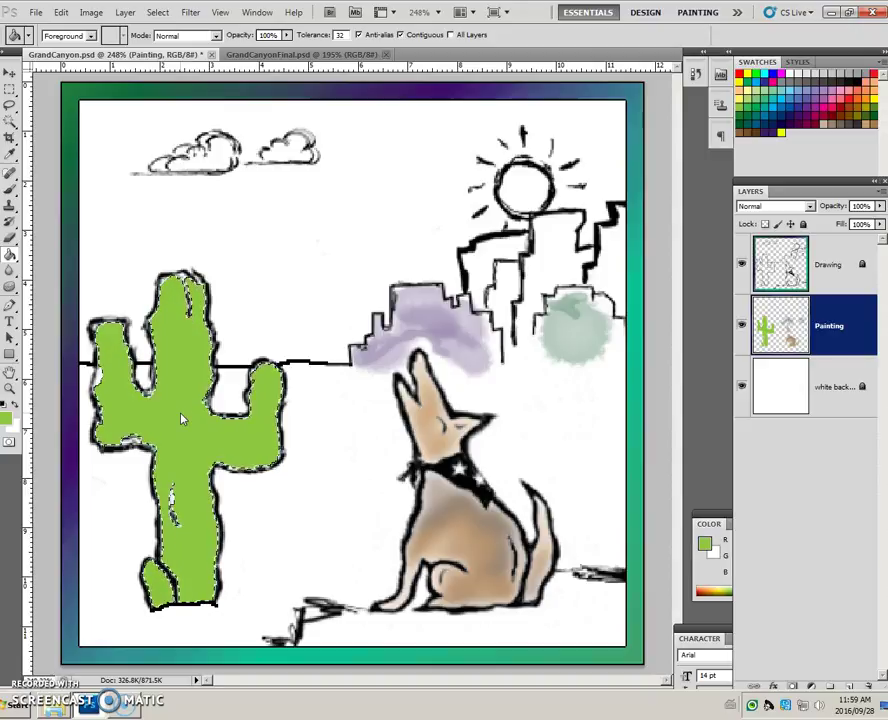
click(125, 386)
click(100, 400)
click(127, 450)
click(157, 447)
key(ctrl+d)
click(290, 55)
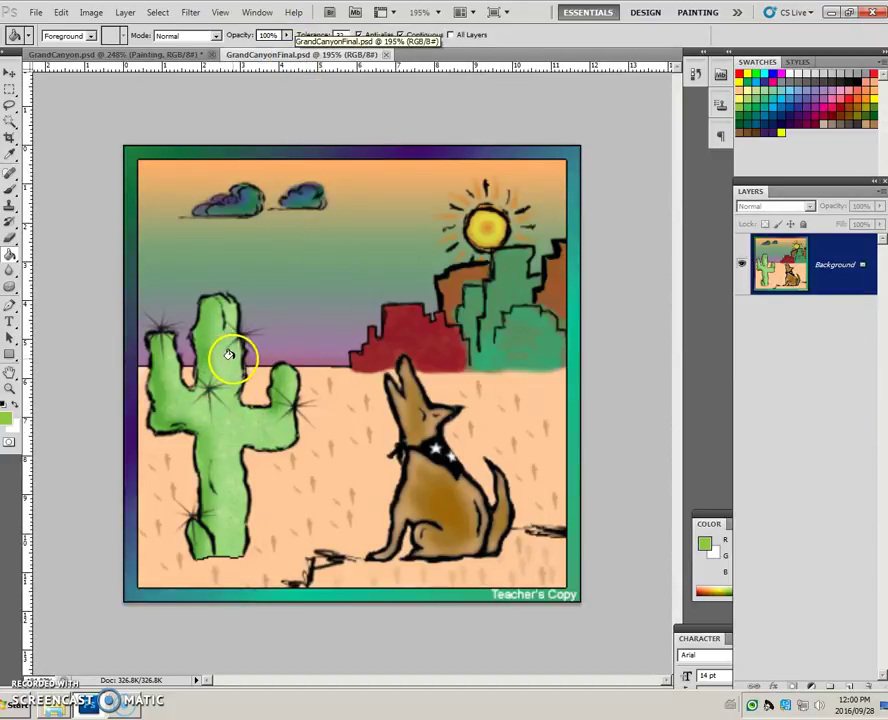
scroll(237, 435, up, 5)
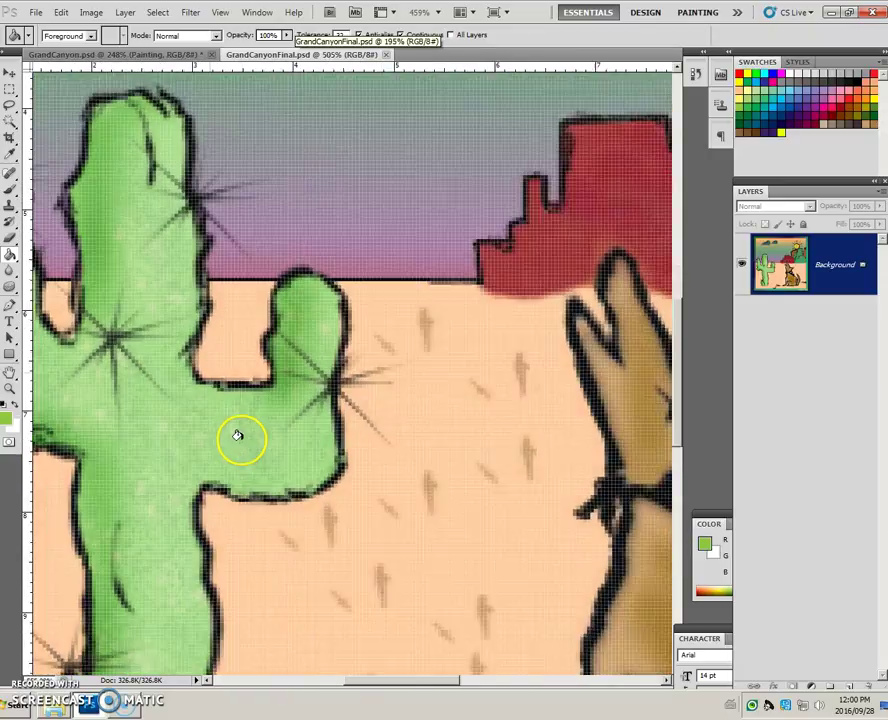
scroll(237, 435, down, 3)
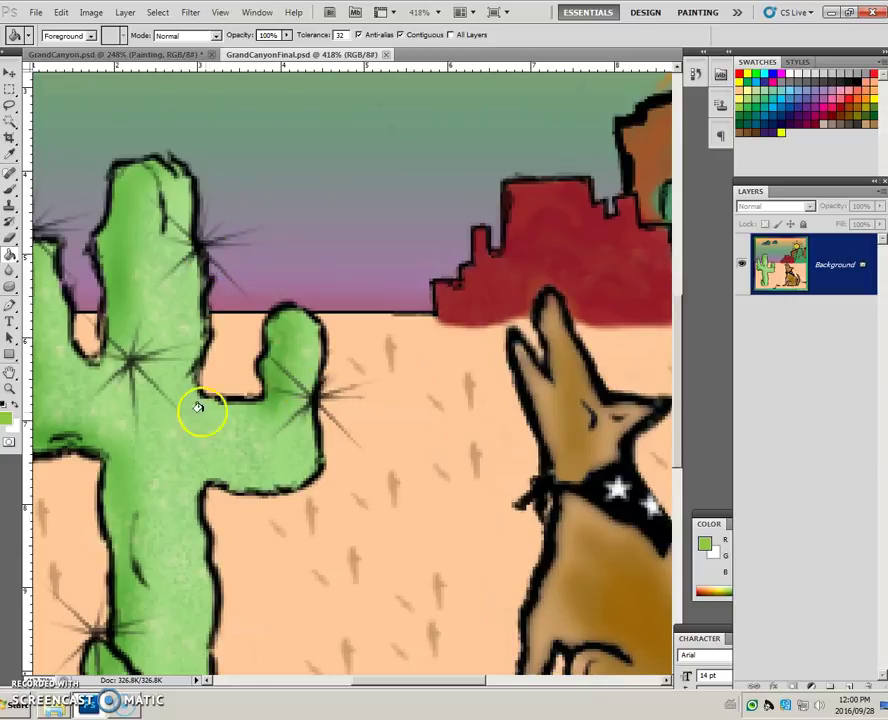
scroll(174, 460, down, 2)
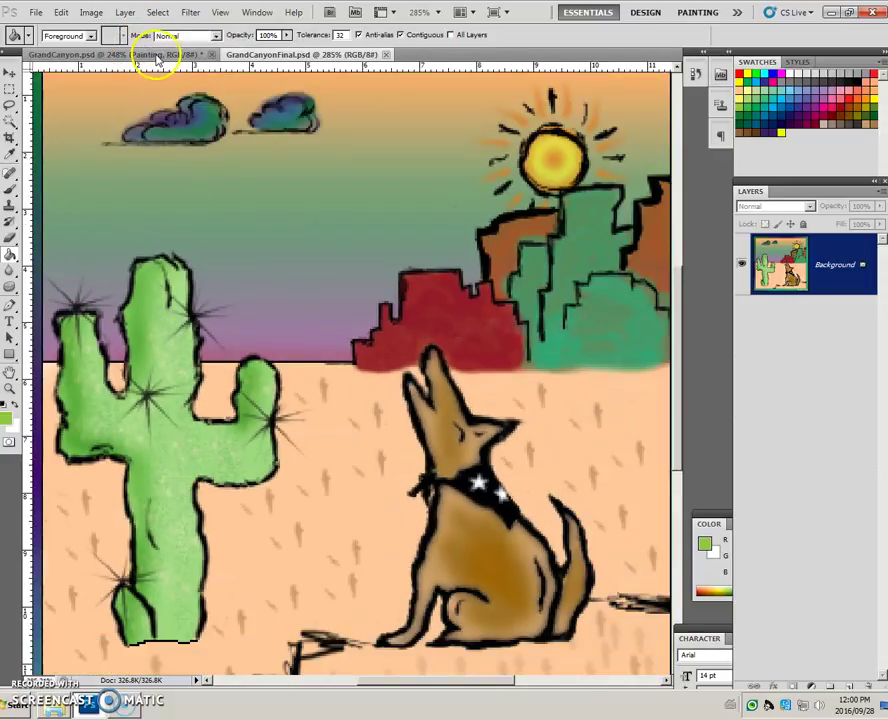
click(155, 55)
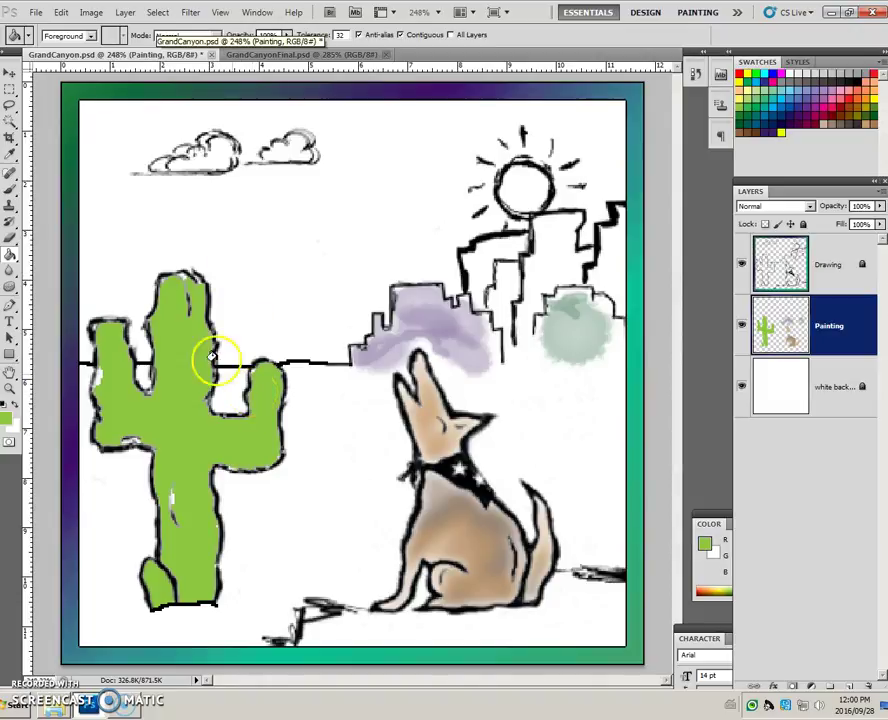
Append the Assorted Brushes set to the brush presets and pick the 28 px Texture 4 tip
click(10, 190)
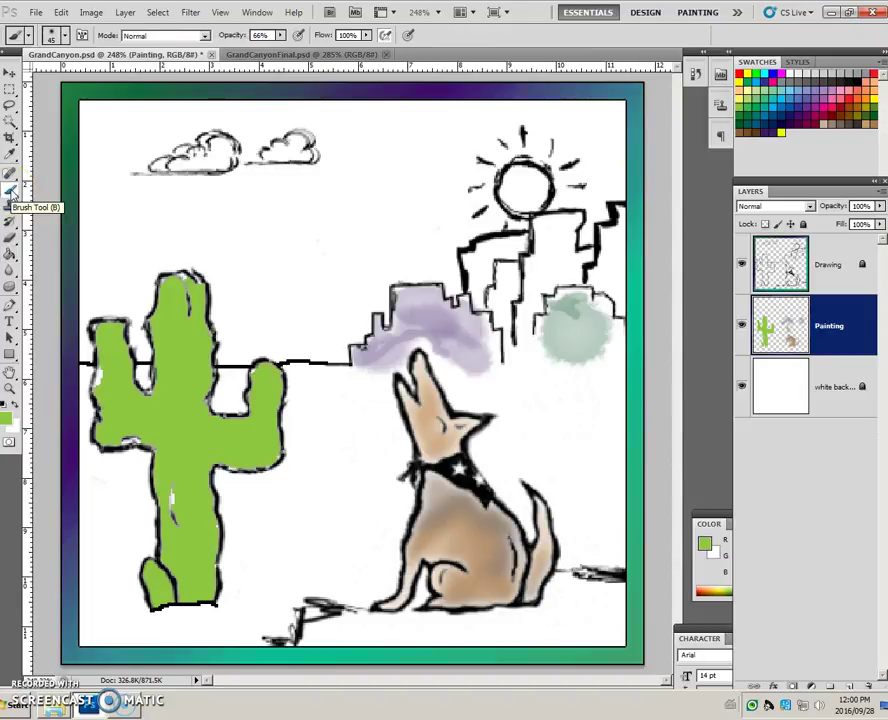
click(65, 37)
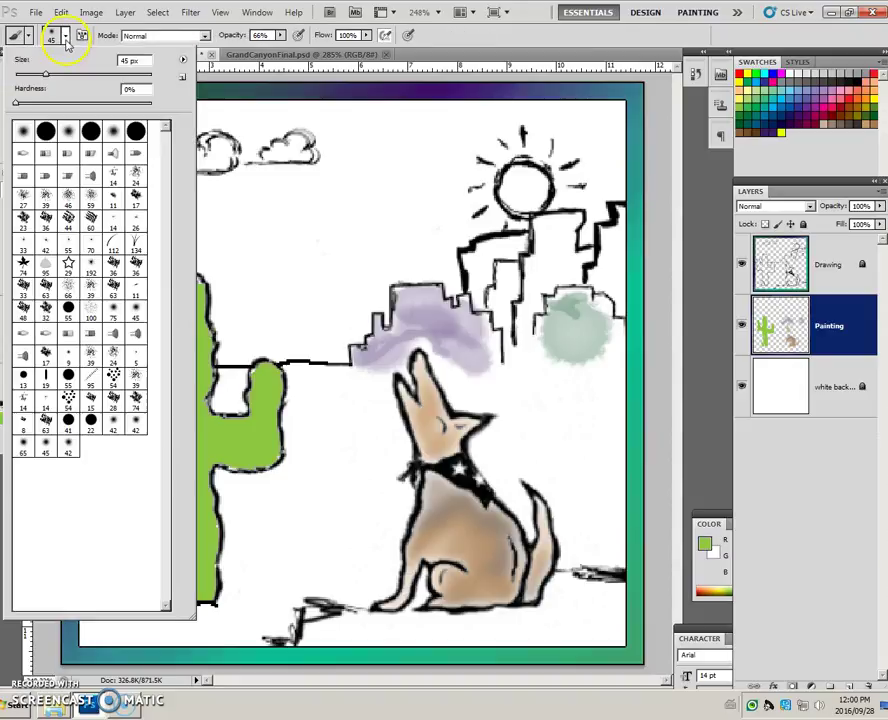
click(183, 60)
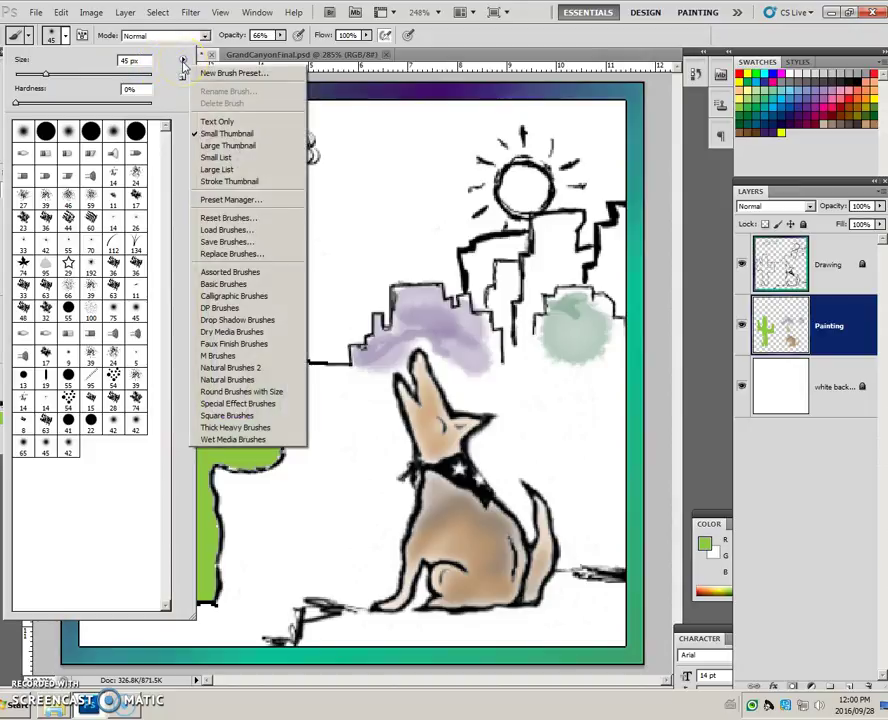
click(250, 273)
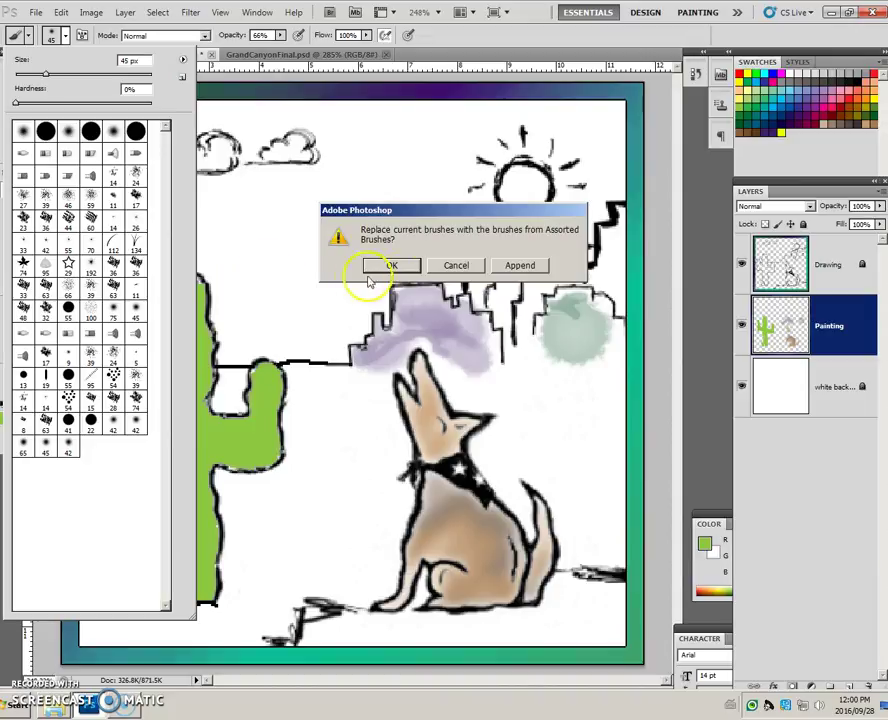
click(520, 266)
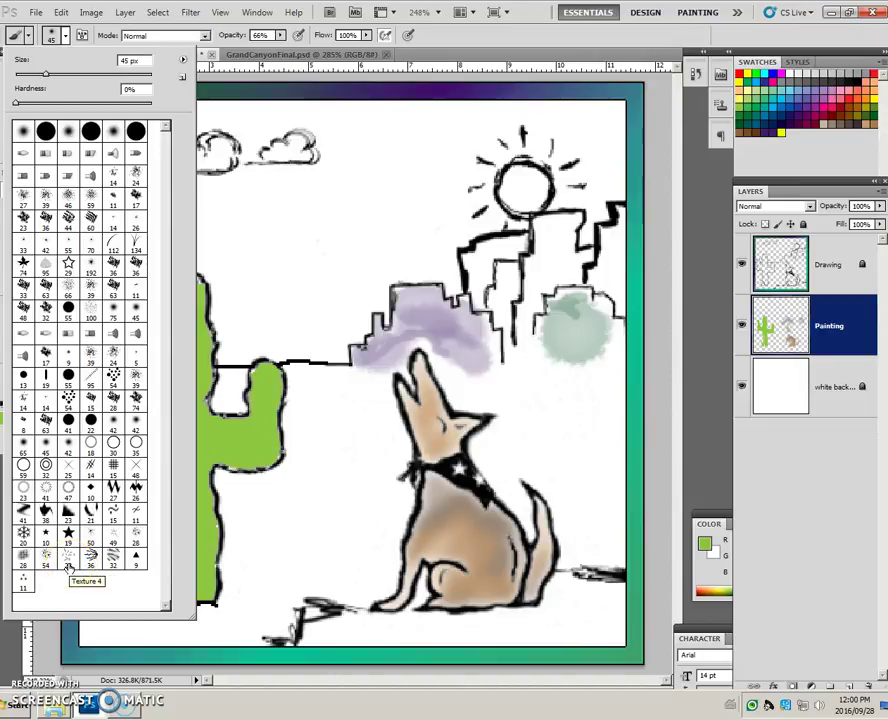
click(69, 560)
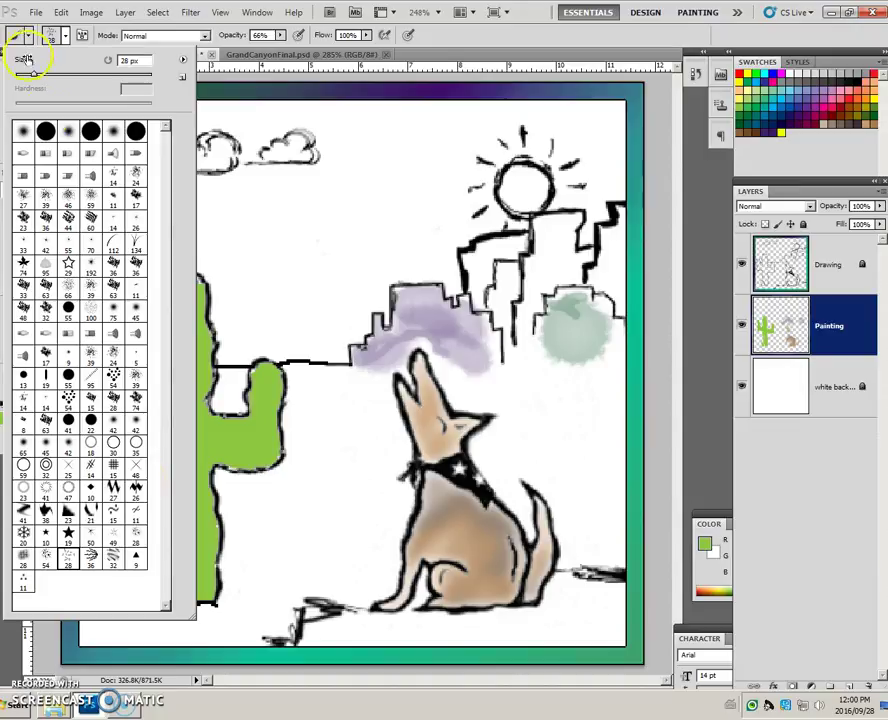
Enlarge the Texture 4 brush to 40 px and pick a dark green swatch
drag(32, 74, 43, 75)
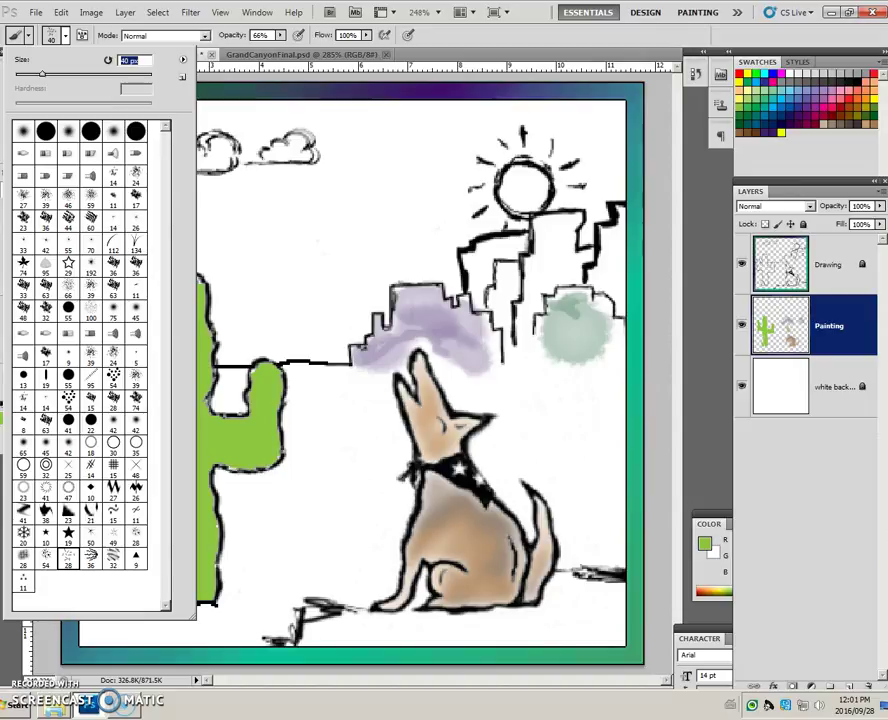
click(757, 118)
click(741, 133)
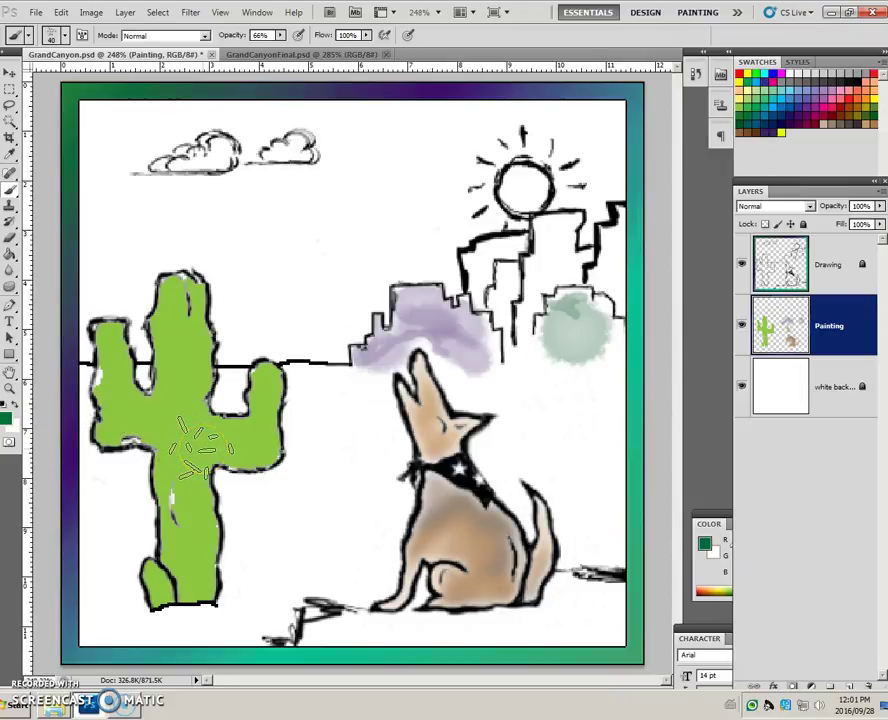
Paint dark green Texture 4 strokes over the cactus trunk, shrinking the brush to 25
drag(203, 448, 183, 404)
key([)
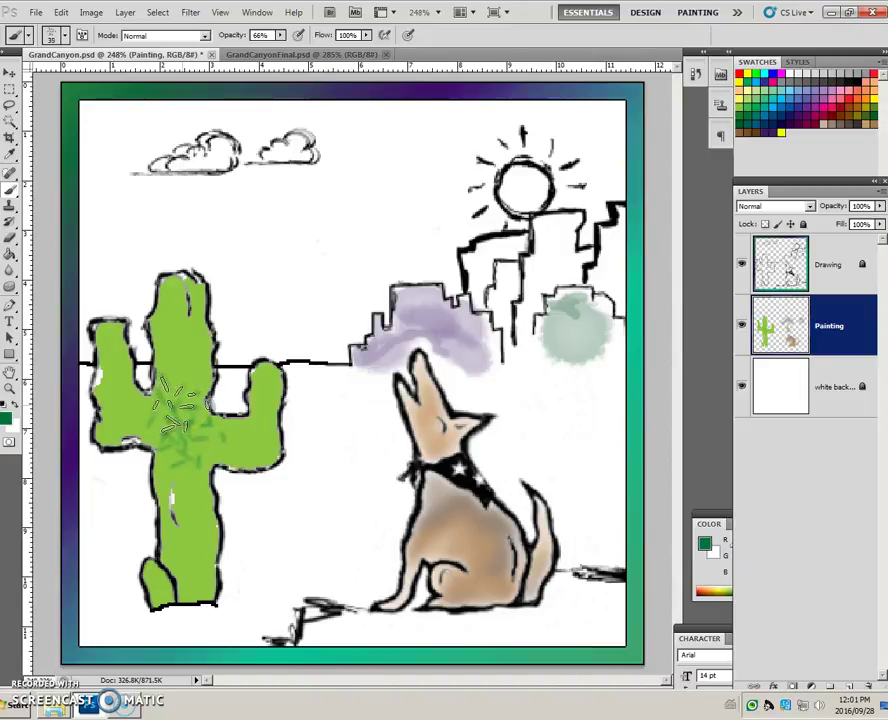
click(186, 380)
mouse_move(186, 380)
mouse_down()
mouse_move(181, 297)
mouse_move(195, 343)
mouse_move(180, 483)
mouse_move(190, 549)
mouse_move(194, 490)
mouse_move(222, 436)
mouse_move(240, 440)
mouse_move(262, 426)
mouse_move(228, 452)
mouse_up()
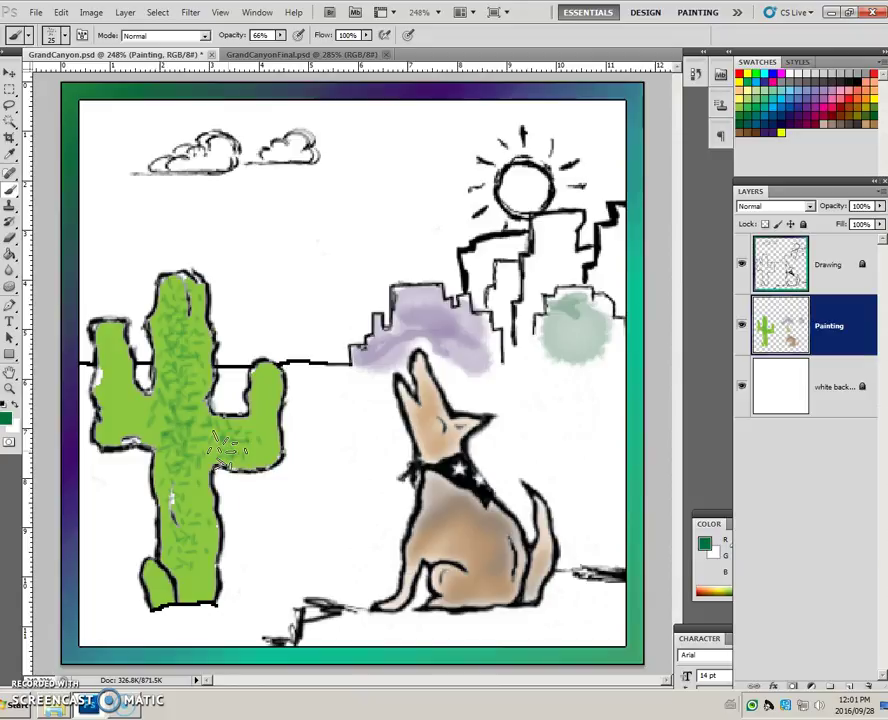
mouse_move(225, 452)
mouse_down()
mouse_move(218, 430)
mouse_move(190, 440)
mouse_move(203, 457)
mouse_move(203, 443)
mouse_up()
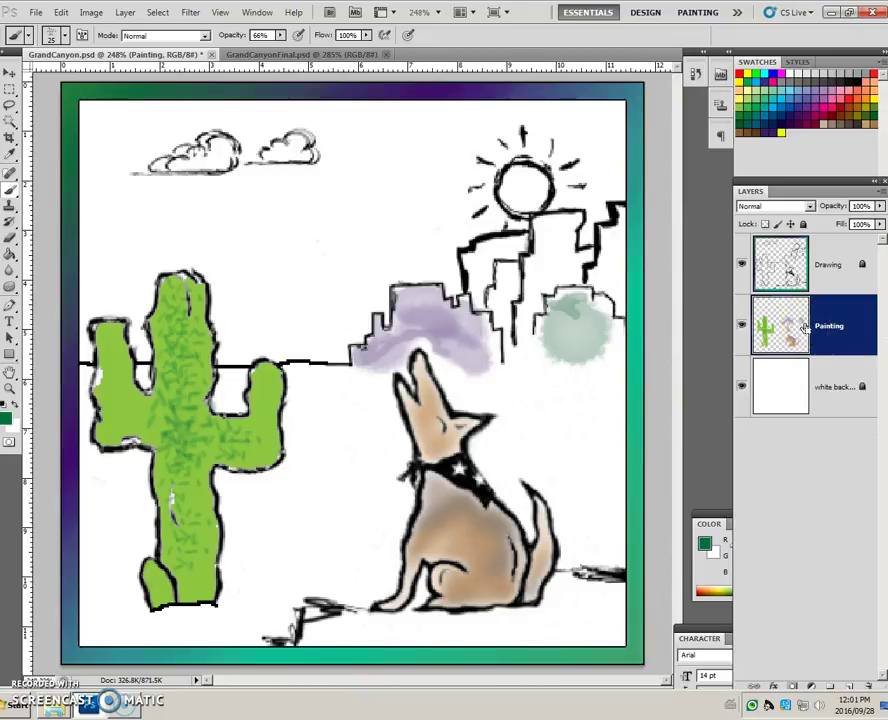
click(802, 327)
click(786, 328)
Paint green over the pale cactus patch, then reset colours to black and white
click(153, 343)
drag(153, 343, 139, 327)
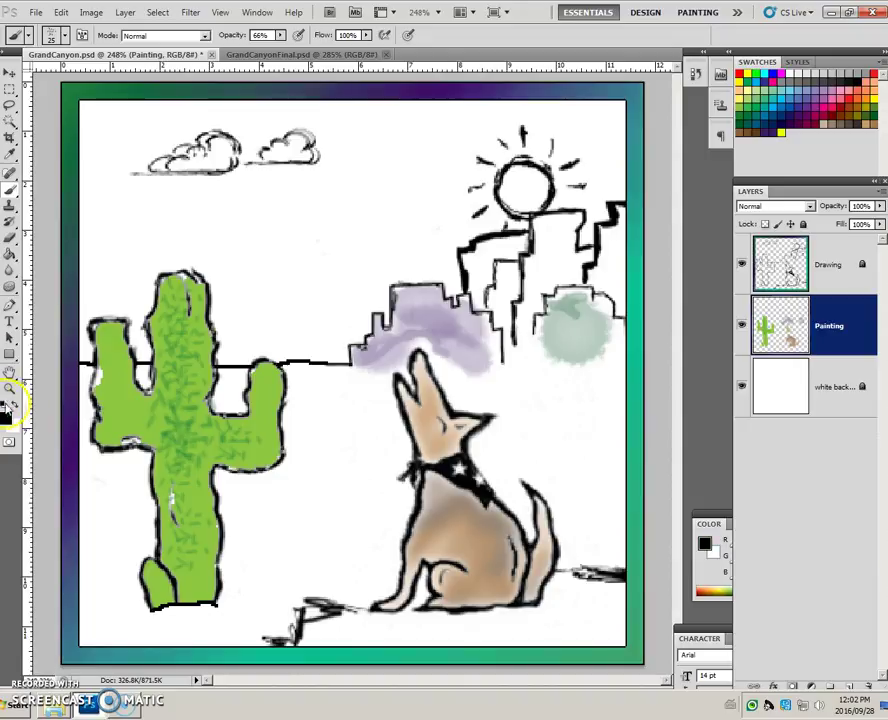
click(15, 428)
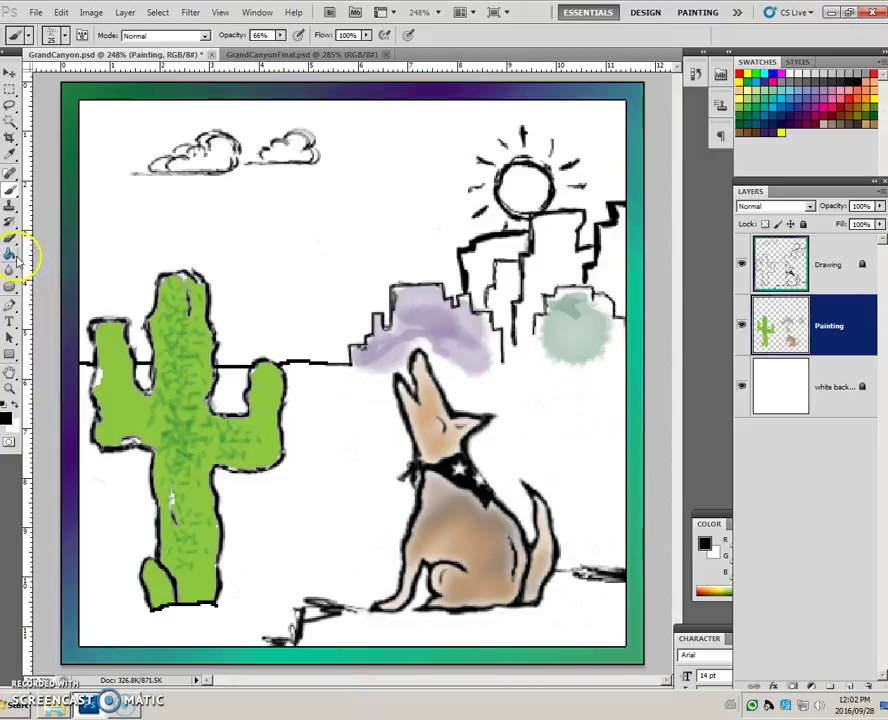
Choose the 50 px Starburst - Small brush and glance at the GrandCanyonFinal.psd reference
click(64, 35)
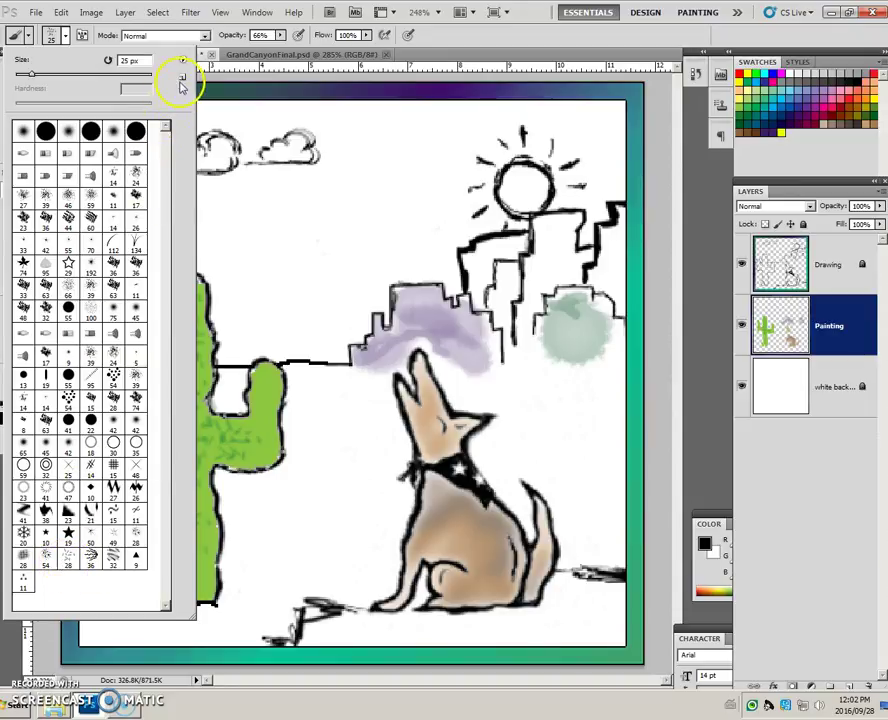
click(183, 60)
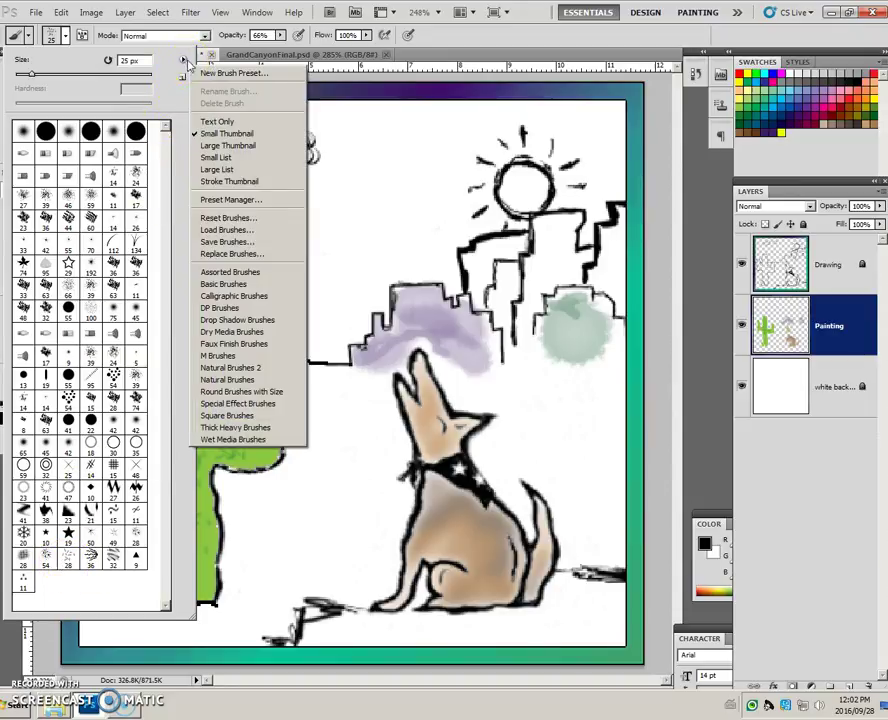
click(226, 121)
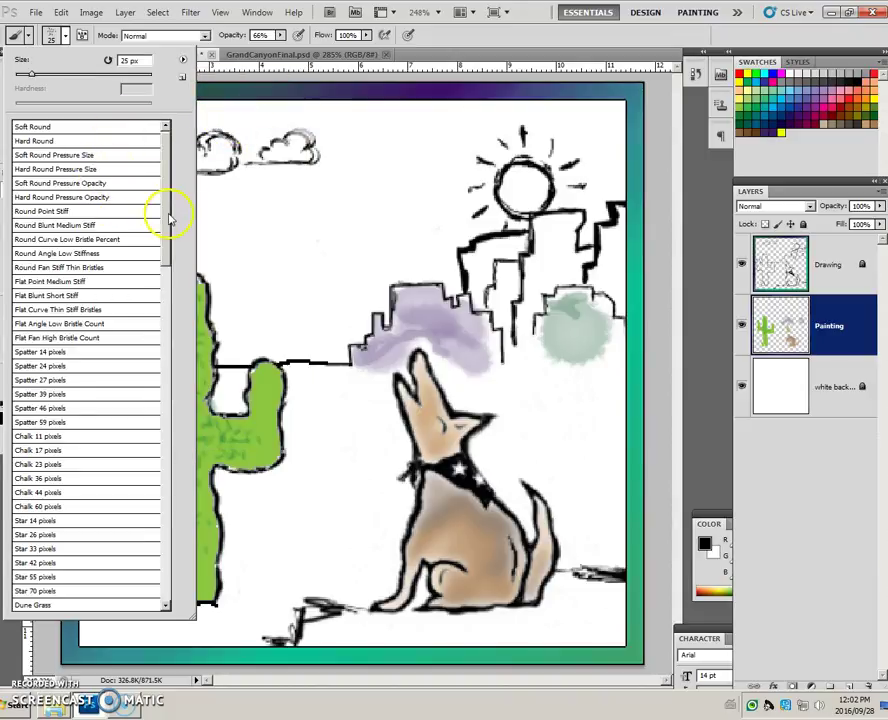
mouse_move(168, 202)
mouse_down()
mouse_move(165, 388)
mouse_move(178, 535)
mouse_up()
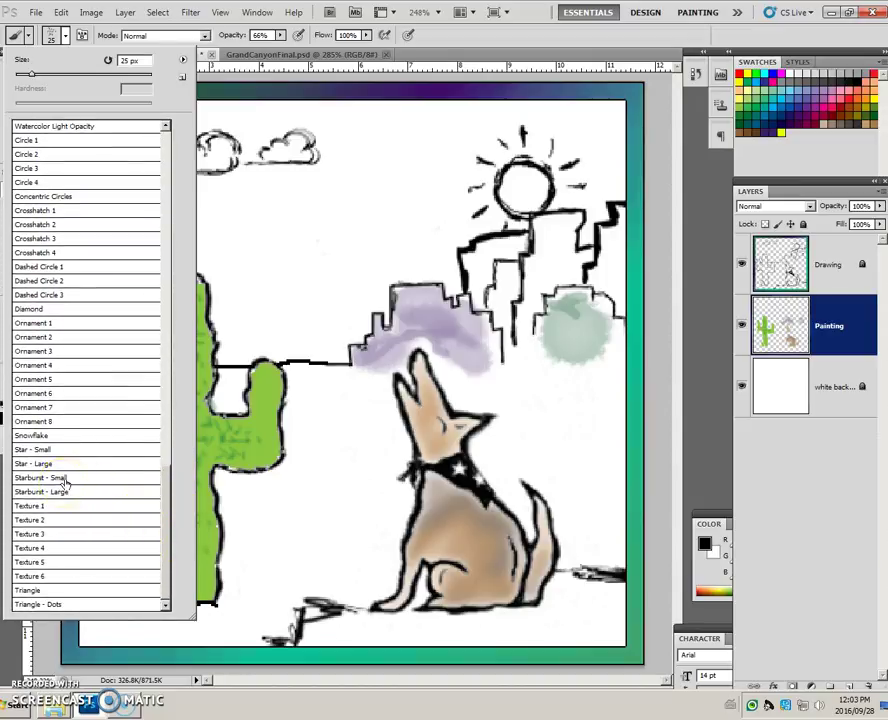
click(62, 479)
click(183, 61)
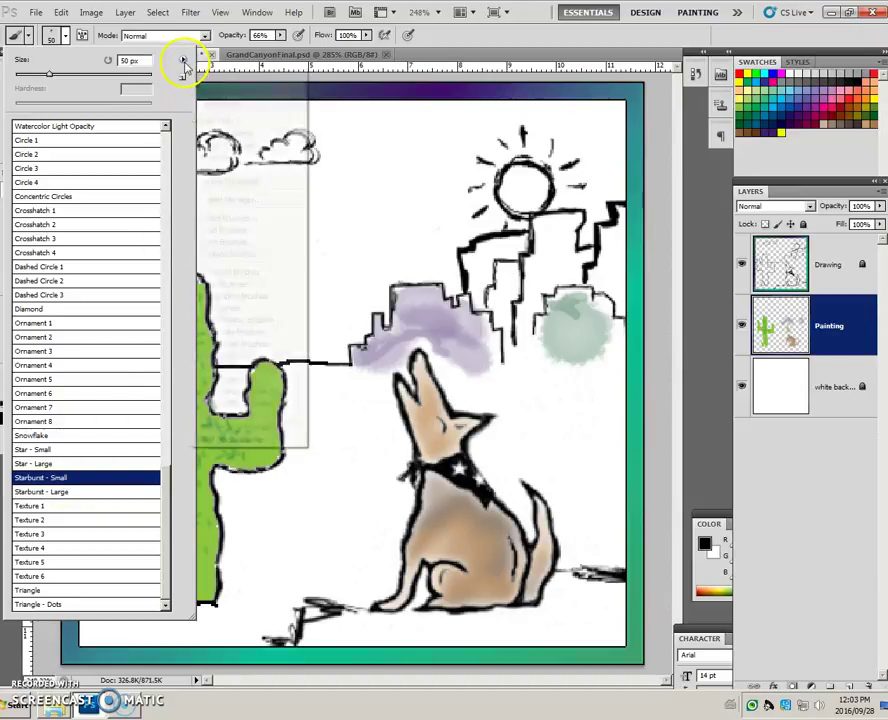
click(250, 134)
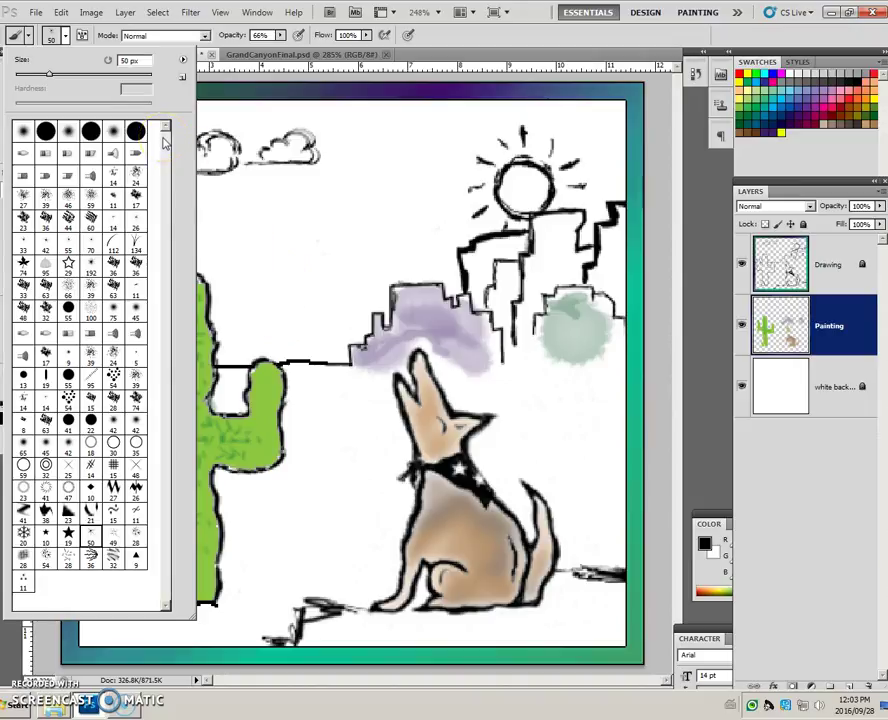
click(135, 61)
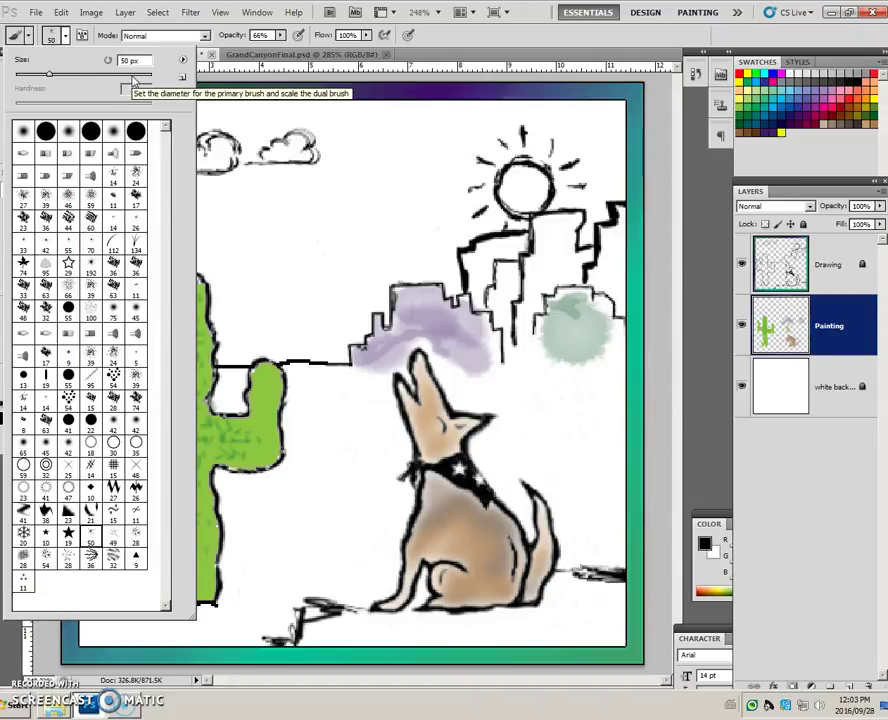
click(205, 33)
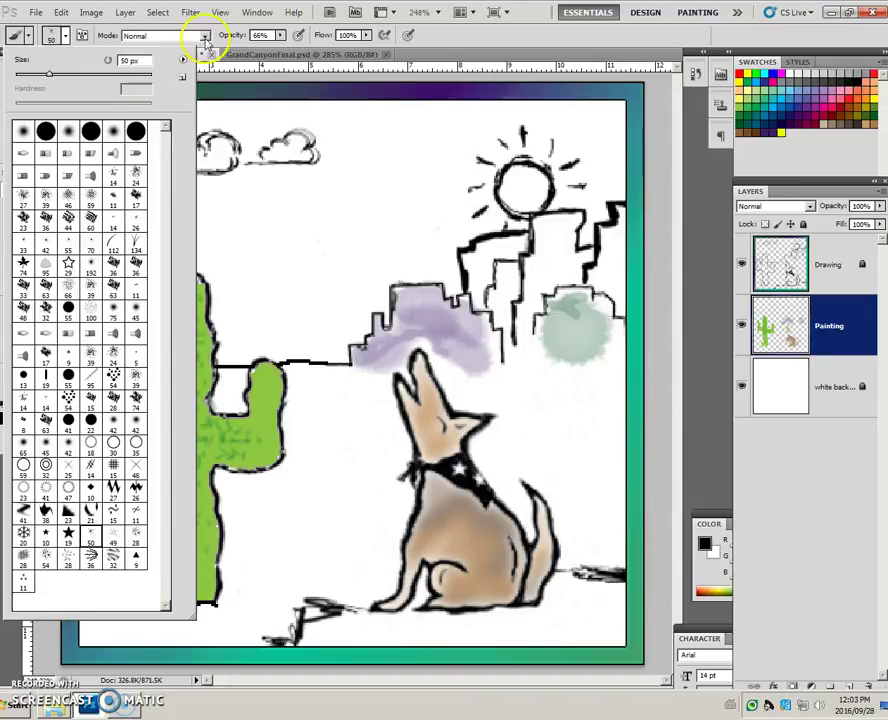
click(266, 52)
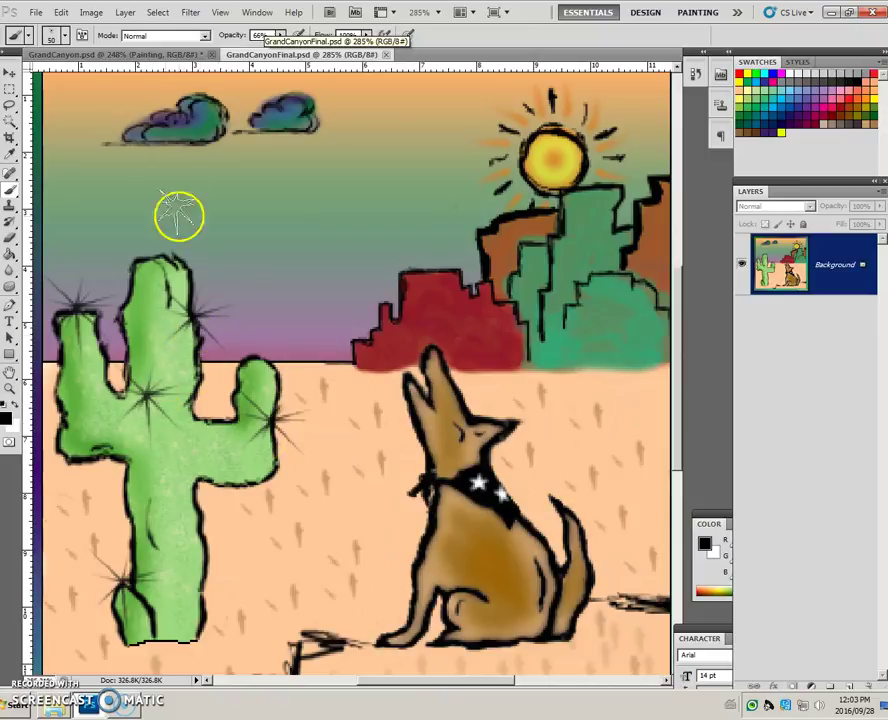
click(130, 57)
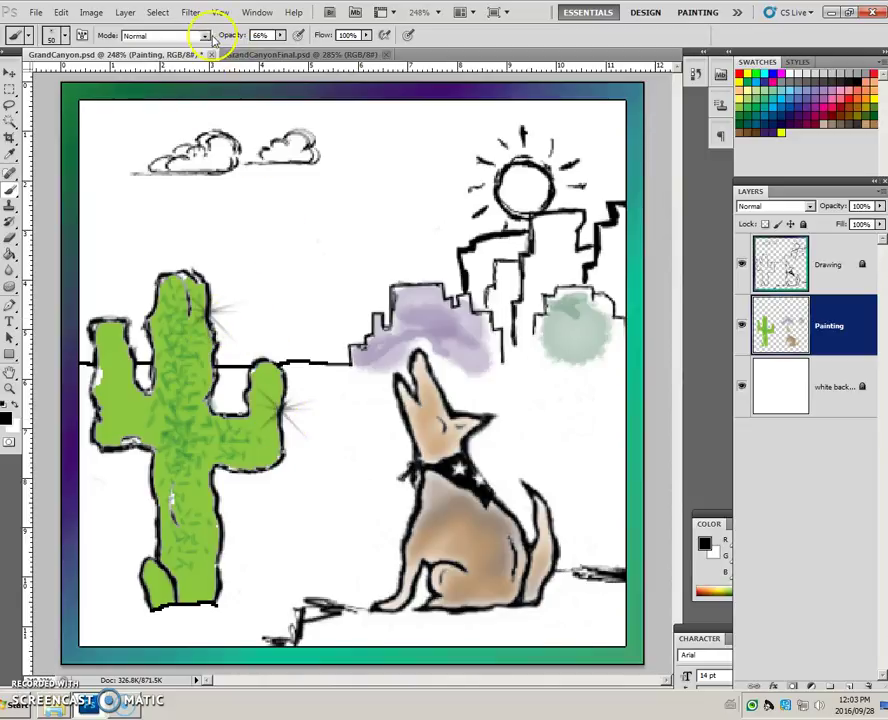
Stamp black starburst spines at 98% opacity on the cactus's left arm, lower trunk and right arm
click(281, 35)
drag(283, 47, 302, 47)
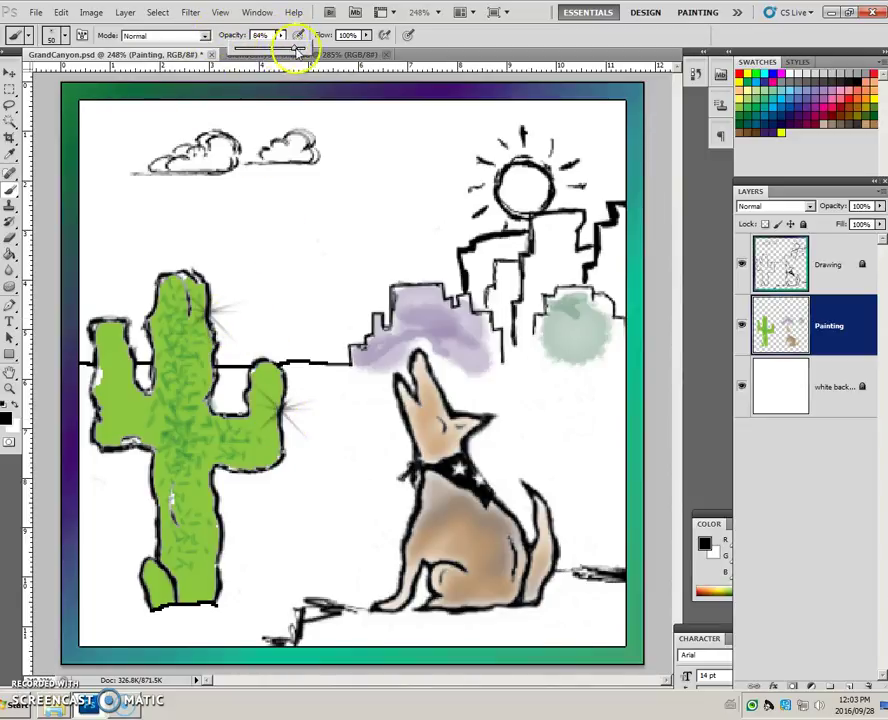
click(152, 396)
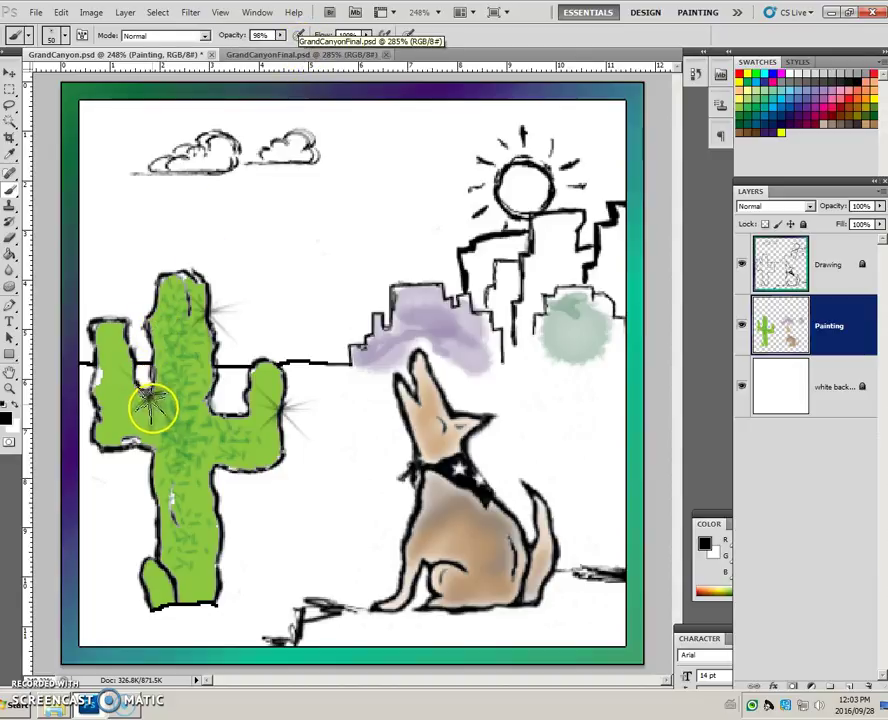
click(211, 548)
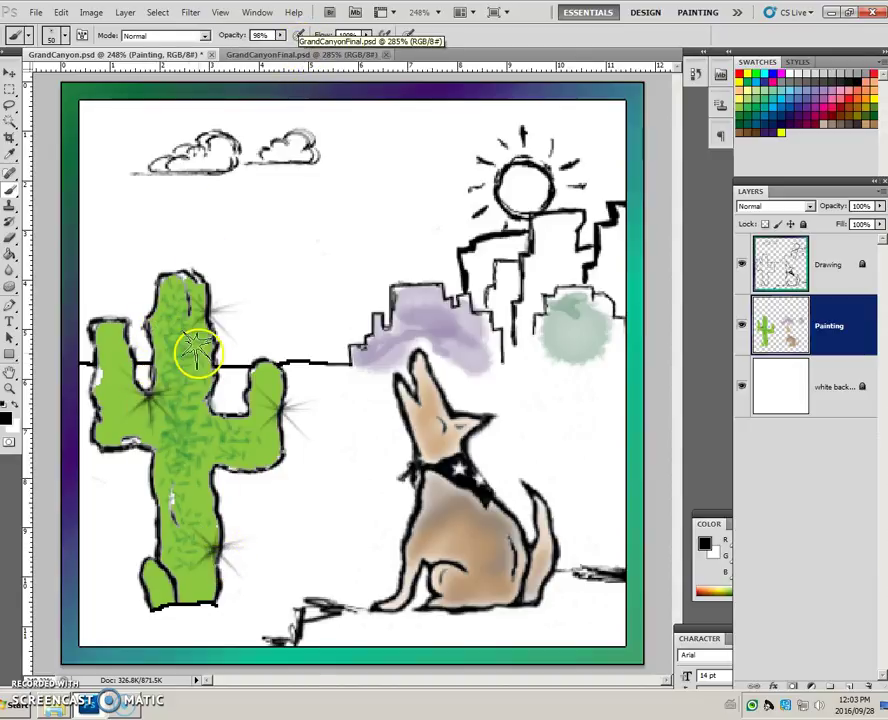
click(244, 470)
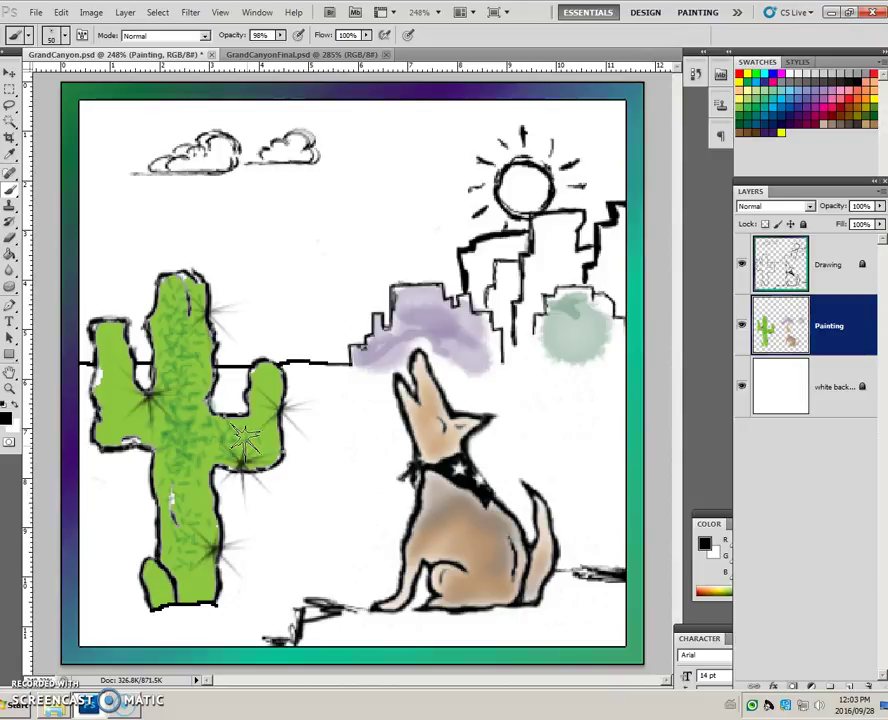
click(244, 445)
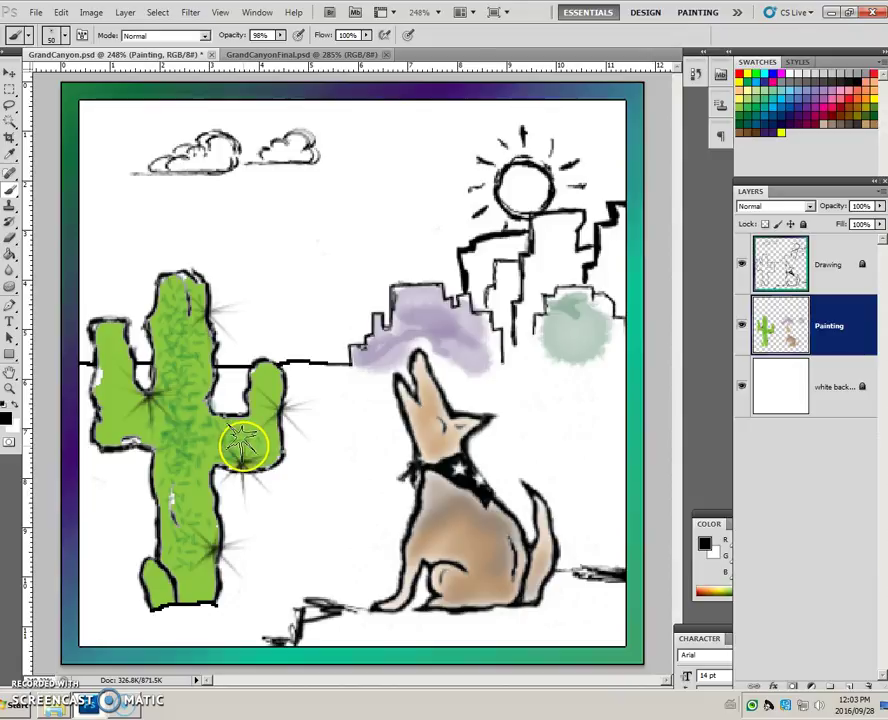
click(334, 426)
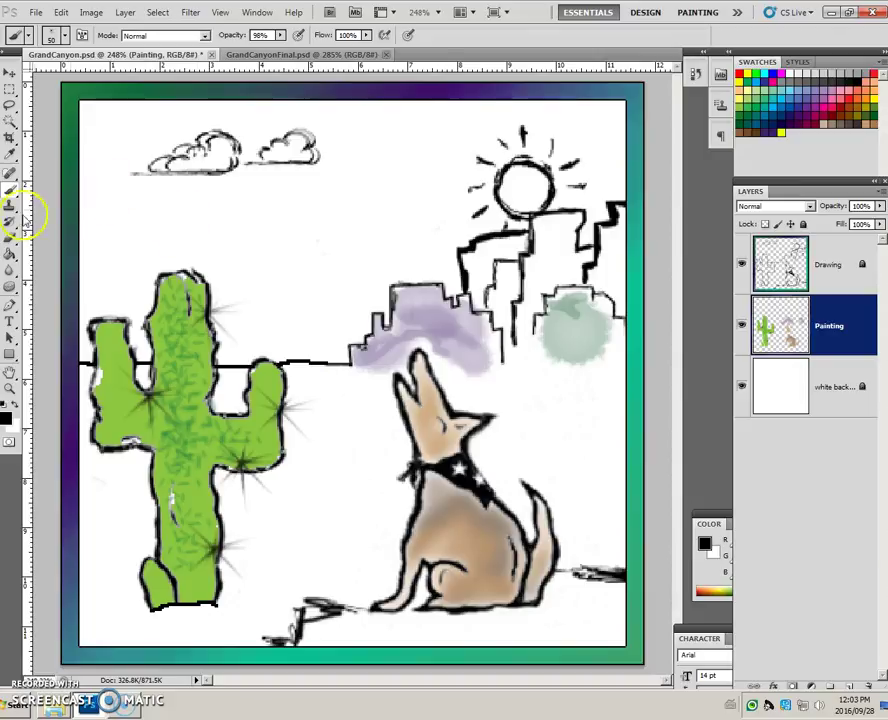
Set the Starburst - Small brush options to Opacity 61% and Flow 50%
click(54, 38)
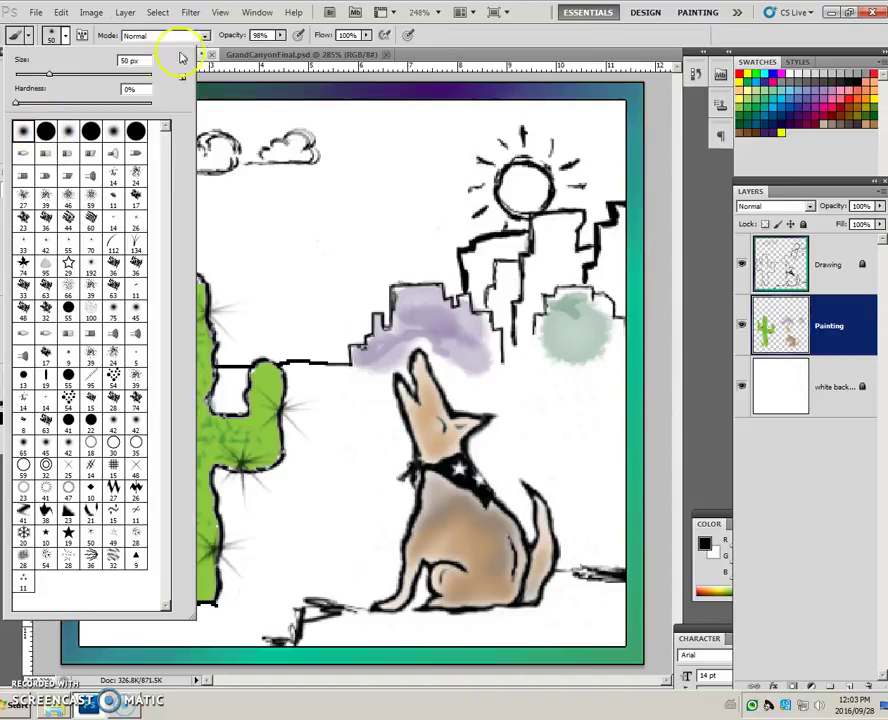
drag(236, 38, 207, 38)
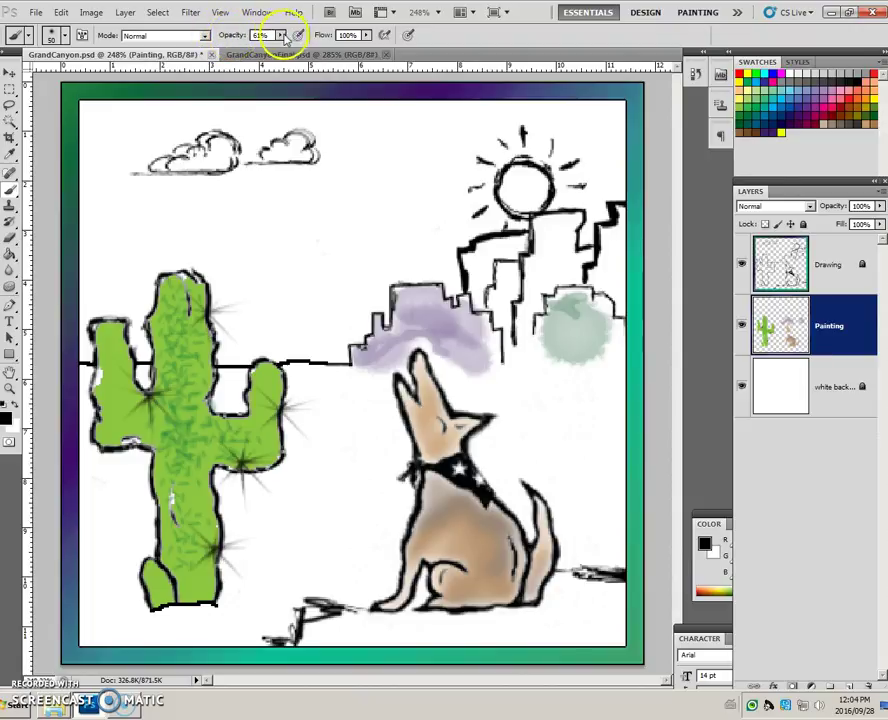
drag(324, 37, 290, 37)
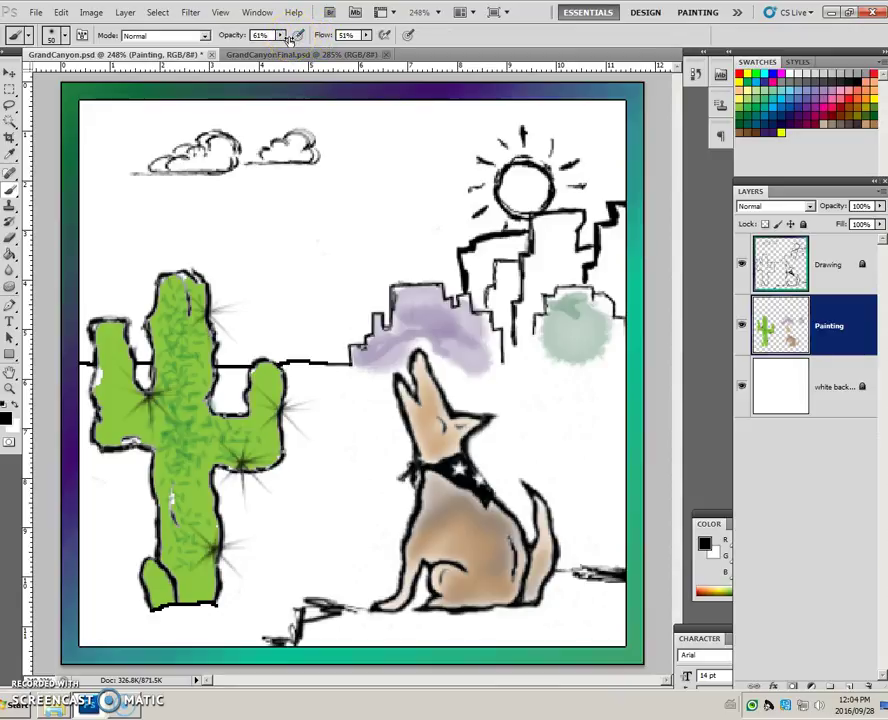
drag(286, 38, 289, 42)
drag(282, 36, 278, 35)
Enable Shape Dynamics with Size Jitter Control set to Fade, then close the Brush panel
click(84, 36)
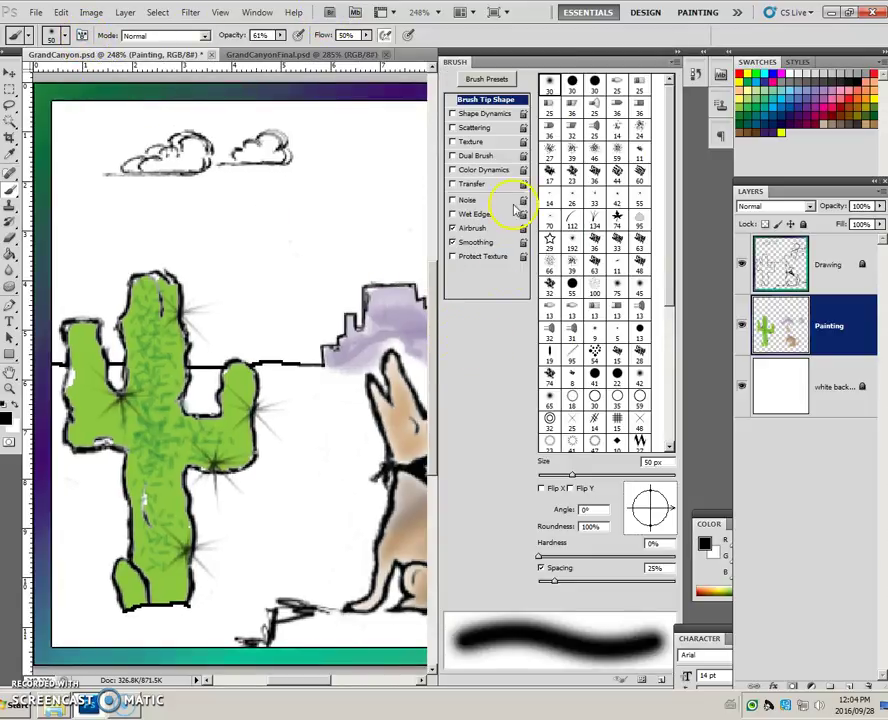
click(468, 115)
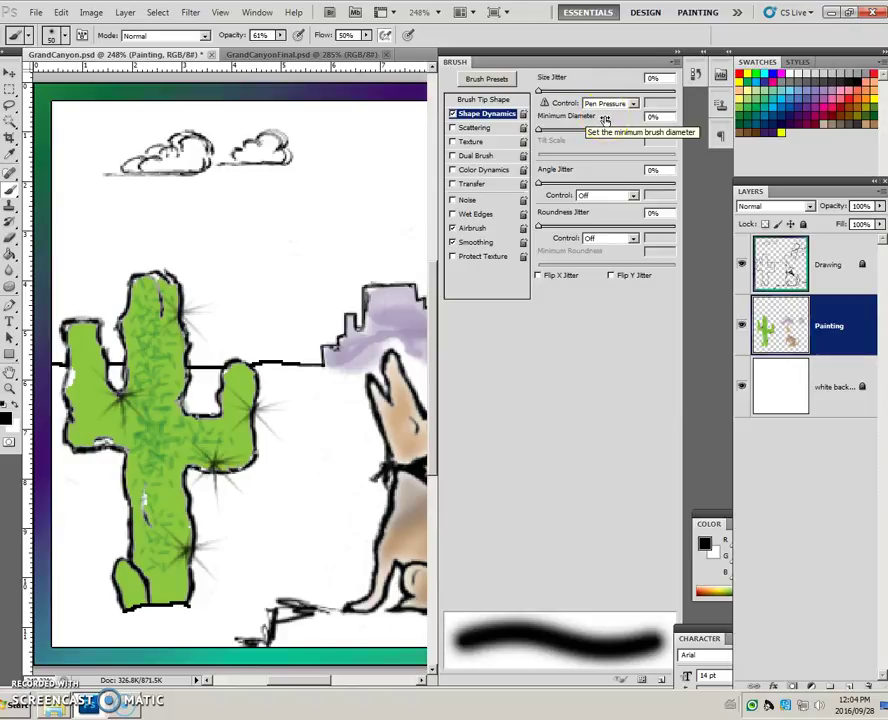
click(633, 104)
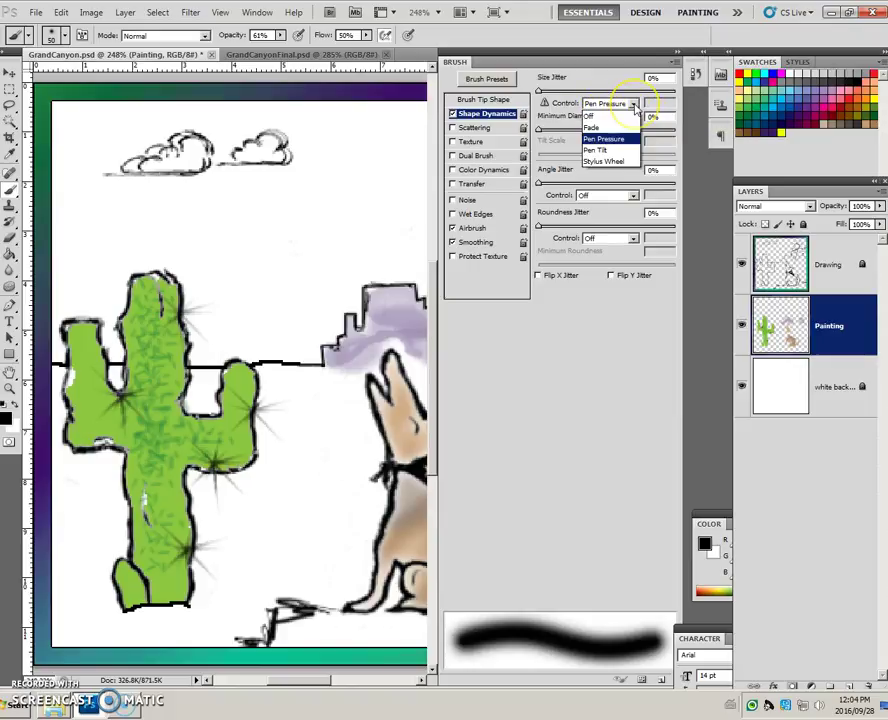
click(609, 129)
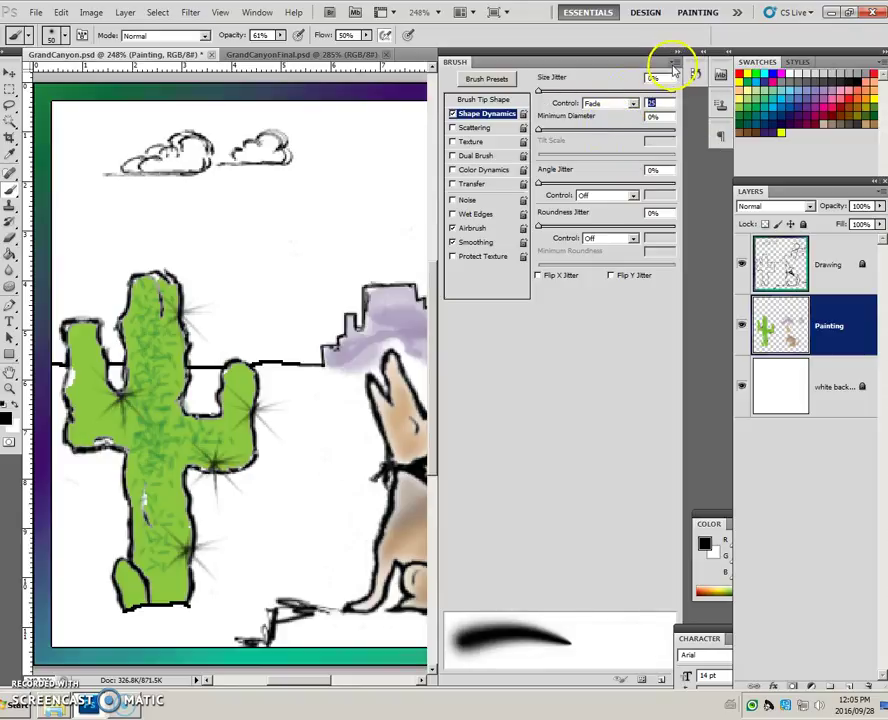
click(672, 63)
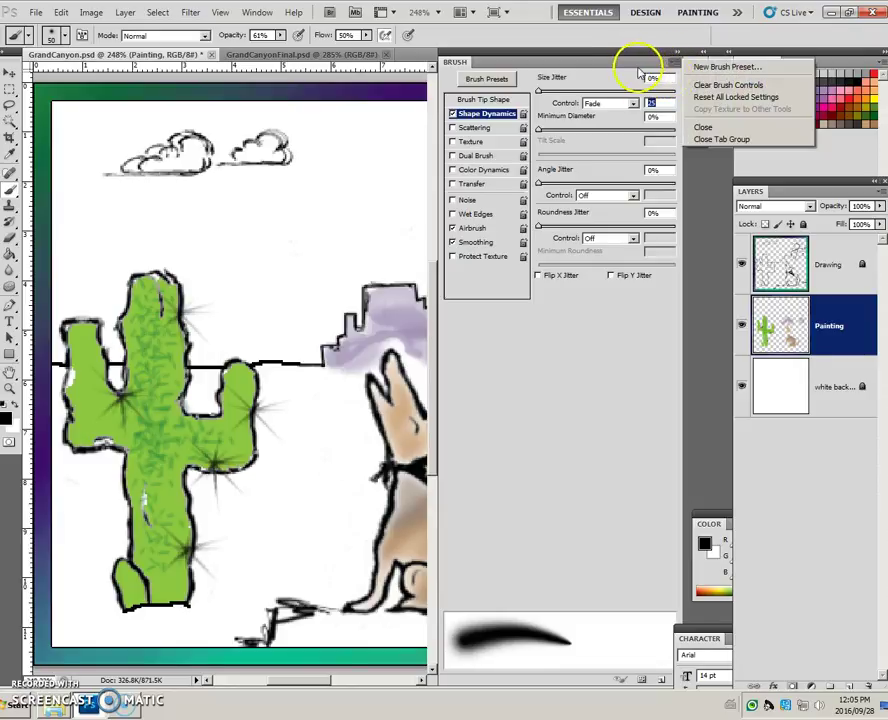
key(F5)
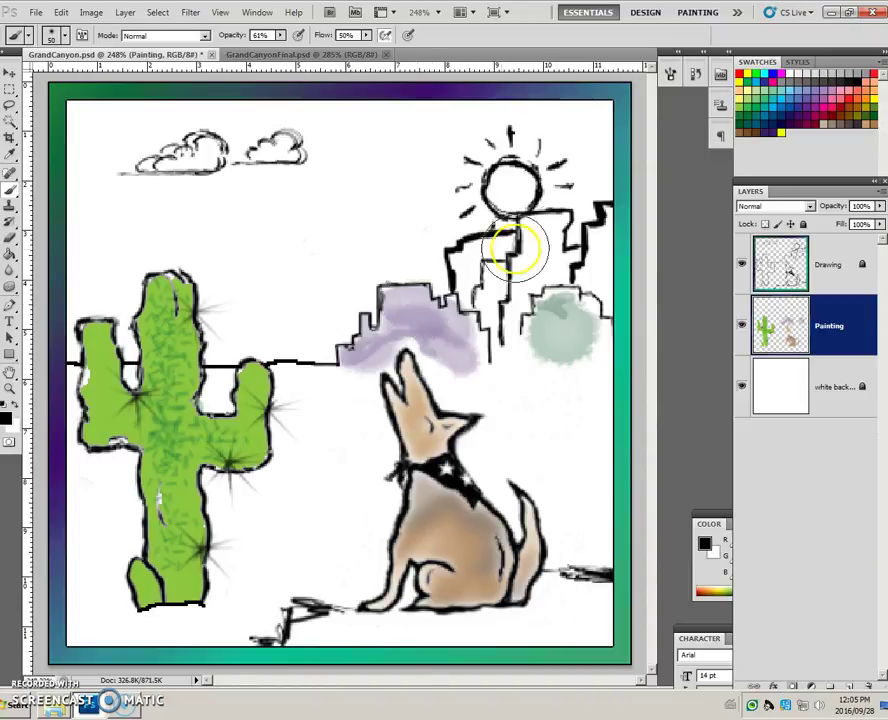
Paint light grey shading into the left cloud with a 15 px brush
click(843, 76)
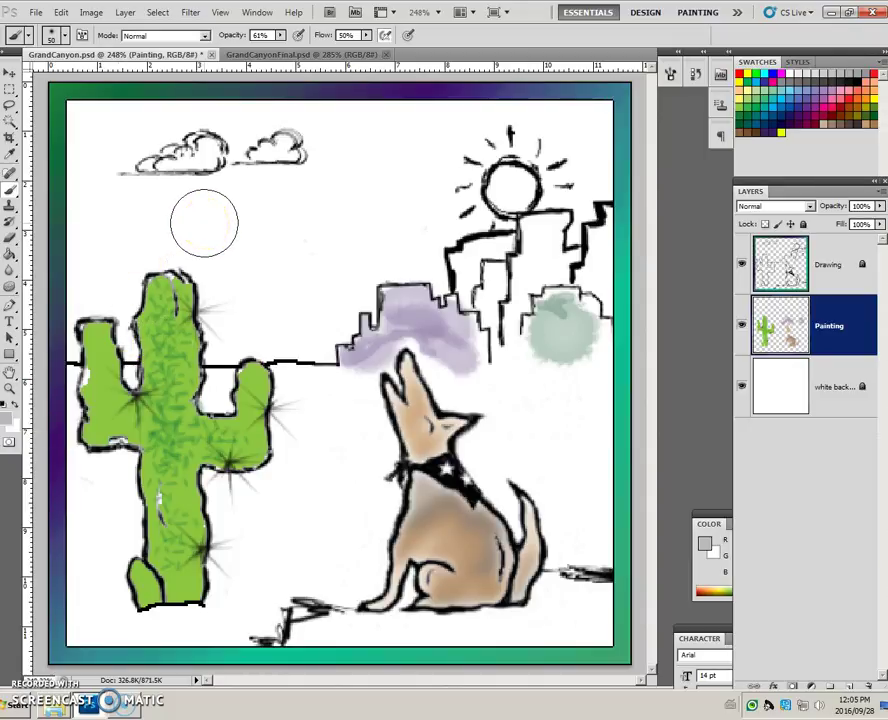
key(bracketleft)
key(bracketleft)
key(bracketleft)
key(bracketleft)
key(bracketleft)
key(bracketleft)
key(bracketleft)
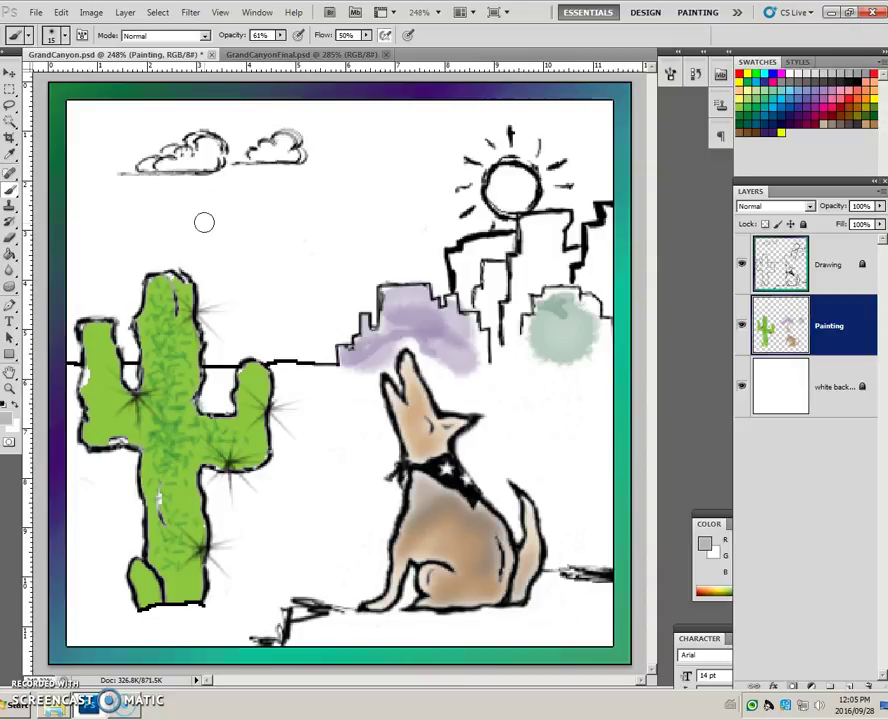
mouse_move(210, 172)
mouse_down()
mouse_move(214, 166)
mouse_move(190, 173)
mouse_move(212, 151)
mouse_move(206, 170)
mouse_move(214, 151)
mouse_move(212, 159)
mouse_move(206, 149)
mouse_move(224, 175)
mouse_move(222, 163)
mouse_up()
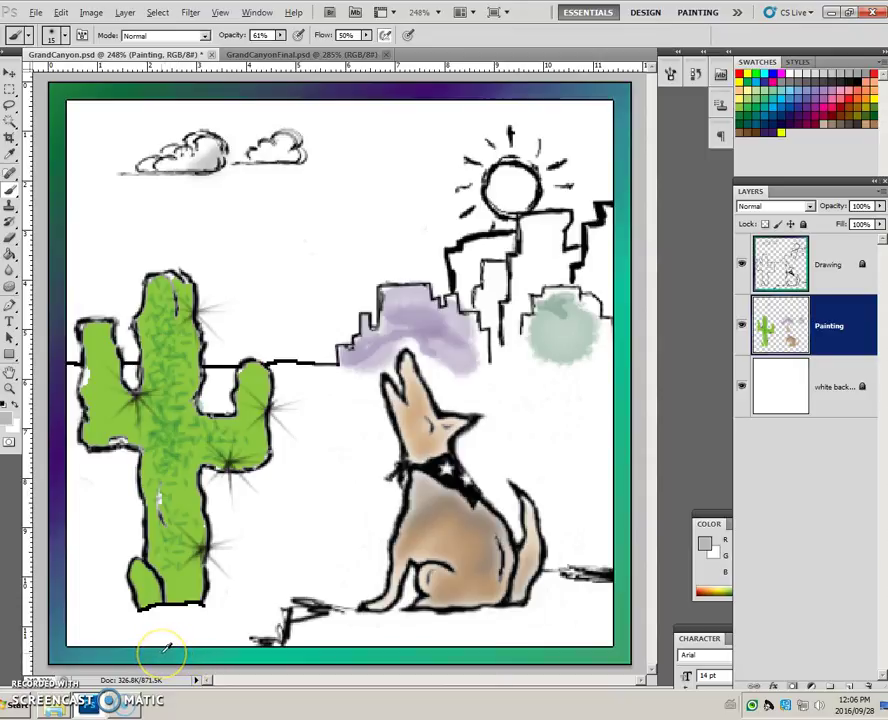
Sample the border's teal and paint soft teal shading into the left cloud
alt+click(166, 648)
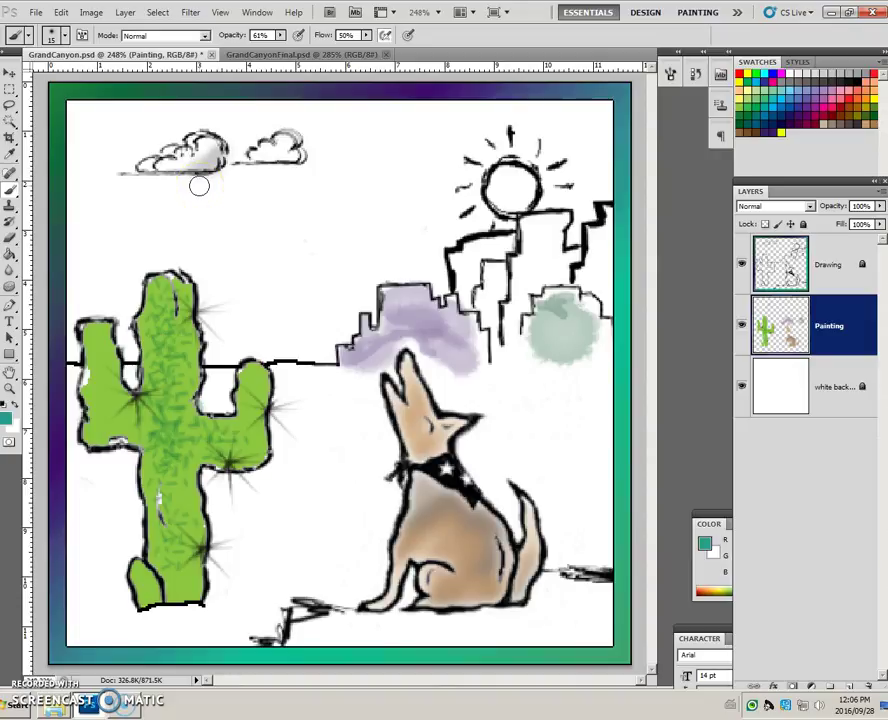
mouse_move(205, 152)
mouse_down()
mouse_move(210, 139)
mouse_move(174, 163)
mouse_move(204, 148)
mouse_up()
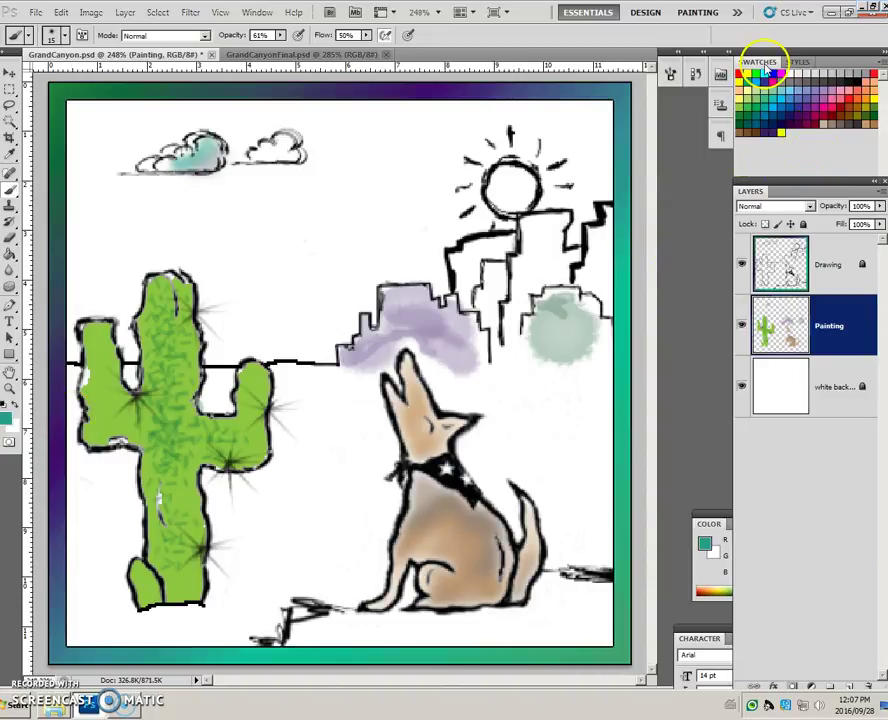
Add the teal cloud colour to the Swatches panel as a new swatch named 'green'
click(784, 155)
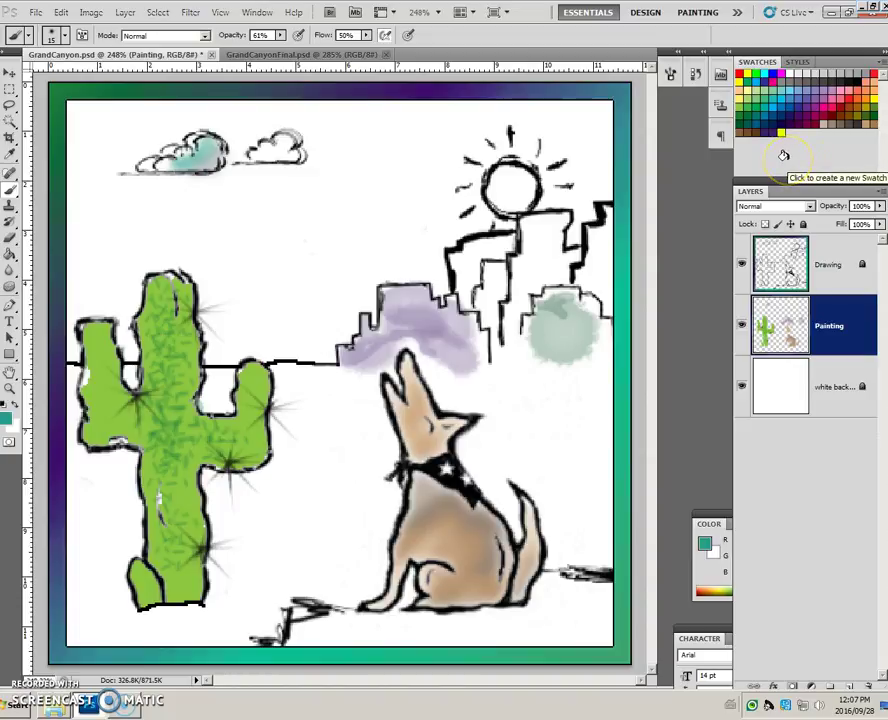
click(787, 155)
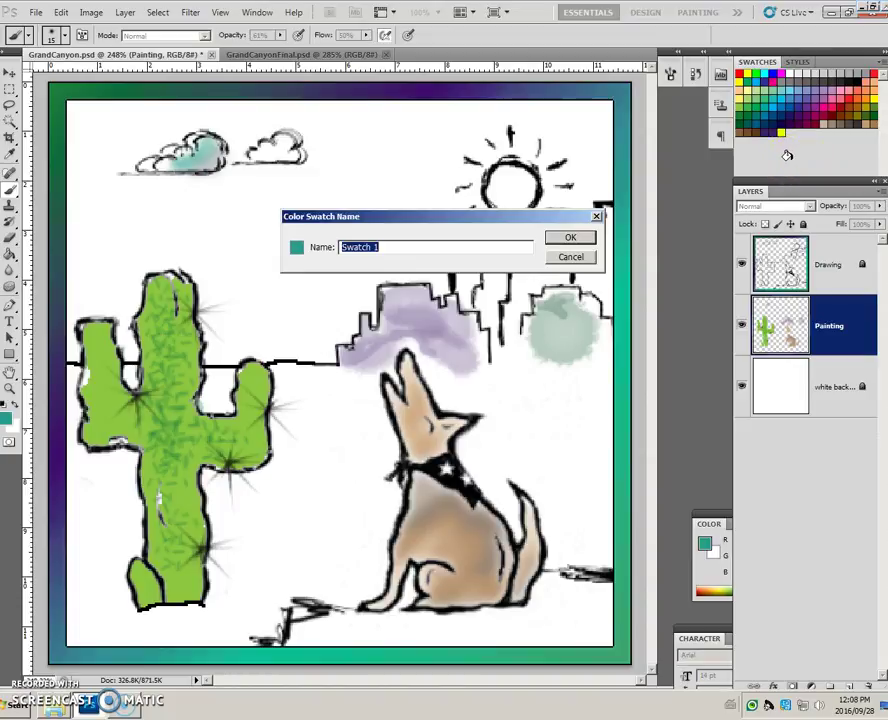
click(616, 209)
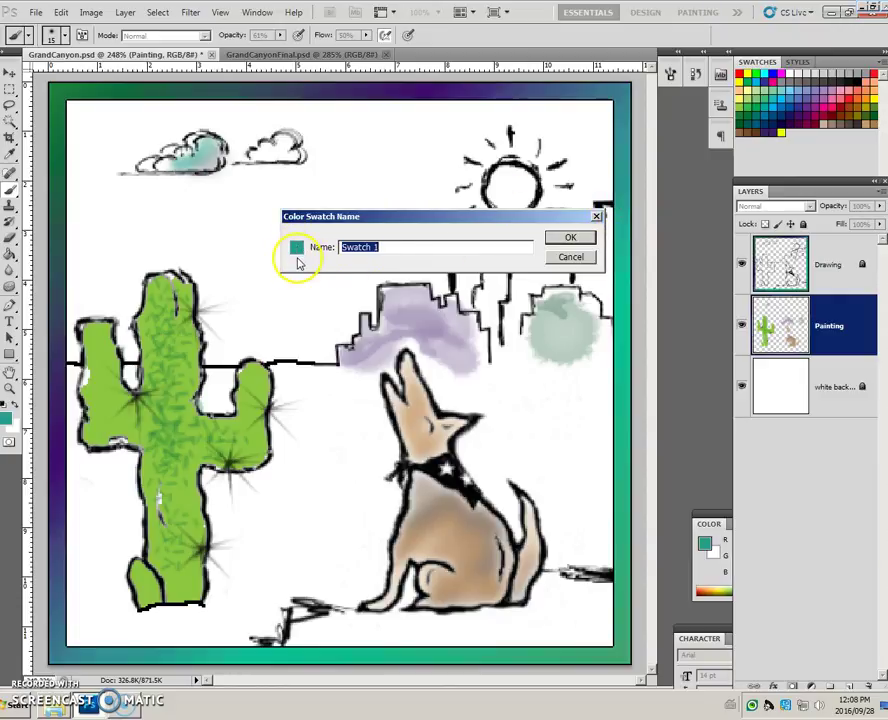
text(green)
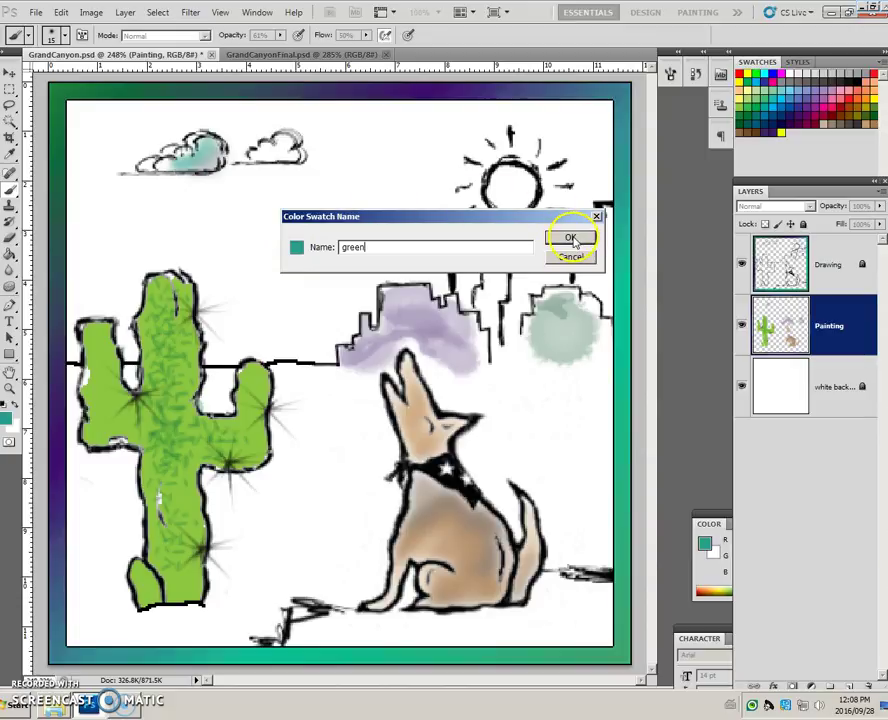
click(569, 239)
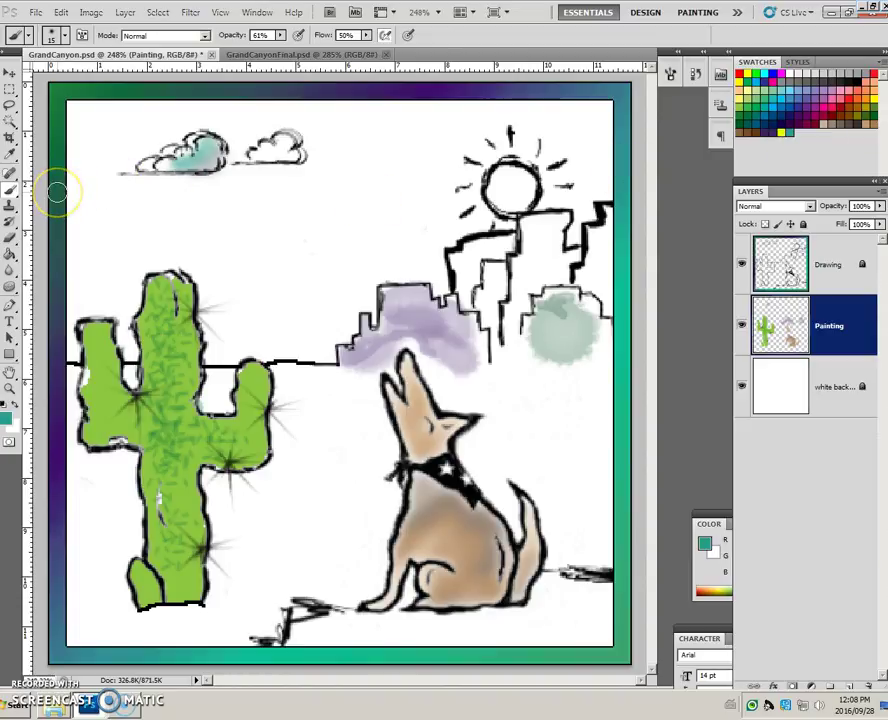
Brush teal across both clouds, then darken the right cloud with grey sampled from the left cloud
mouse_move(160, 155)
mouse_down()
mouse_move(206, 164)
mouse_move(287, 153)
mouse_move(288, 142)
mouse_move(265, 154)
mouse_move(272, 151)
mouse_up()
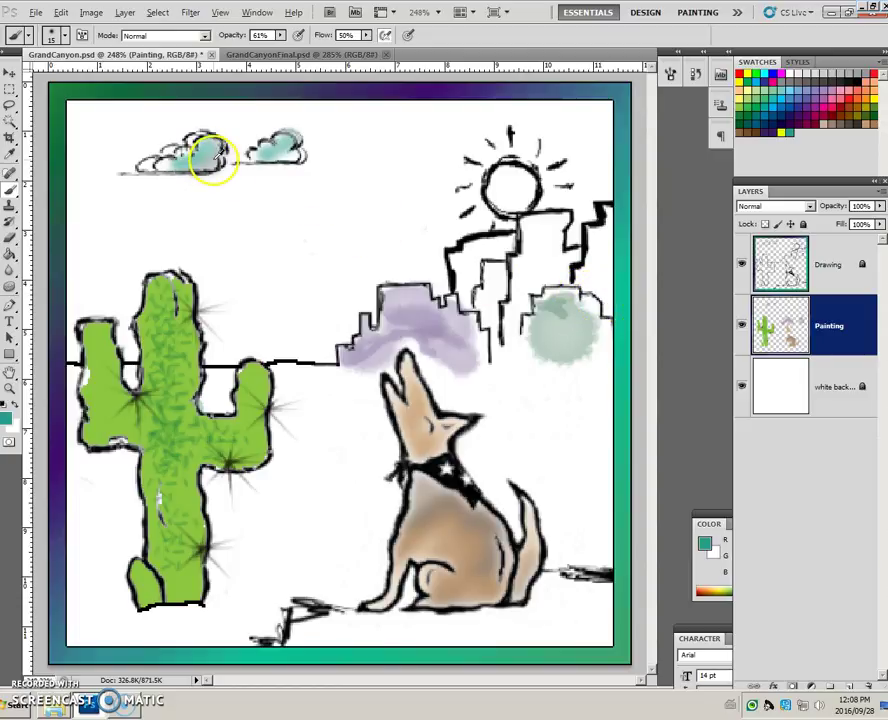
alt+click(215, 160)
drag(292, 157, 295, 155)
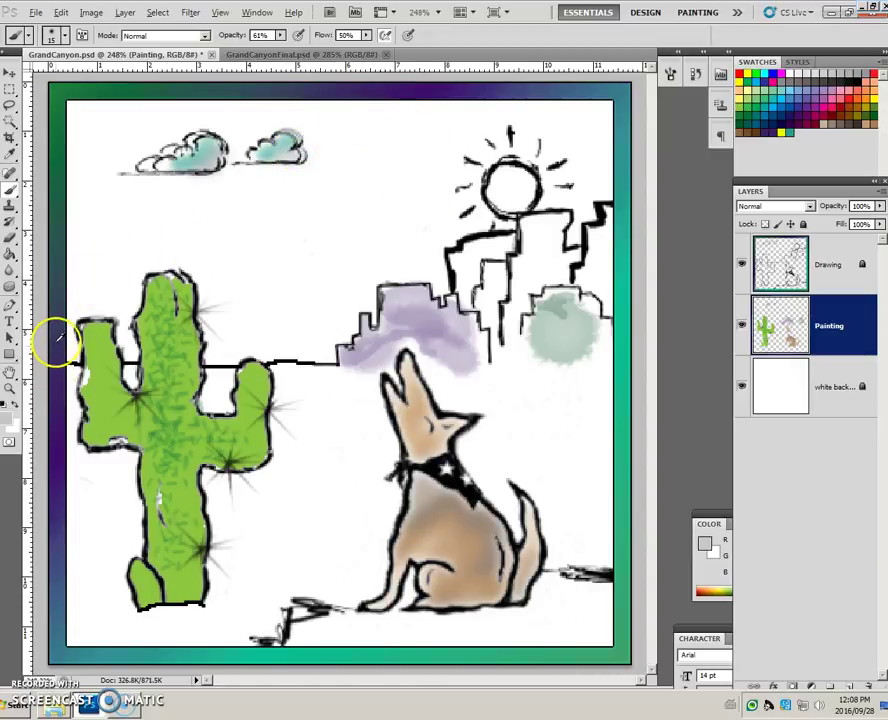
Sample the border's dark purple and brush it over the left and right clouds
alt+click(60, 466)
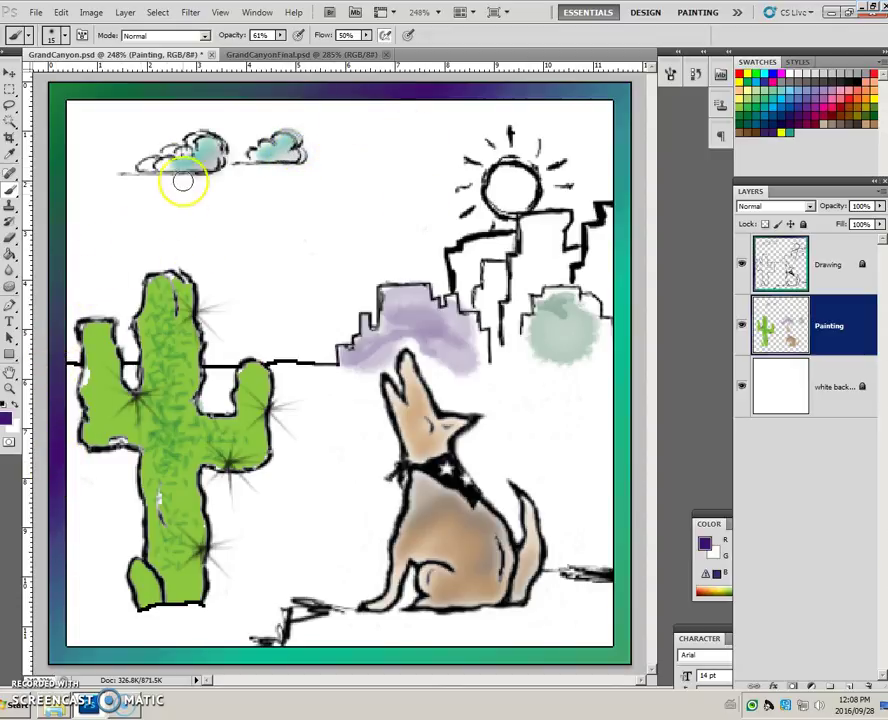
mouse_move(182, 178)
mouse_down()
mouse_move(174, 159)
mouse_move(153, 155)
mouse_move(198, 140)
mouse_up()
drag(262, 148, 250, 151)
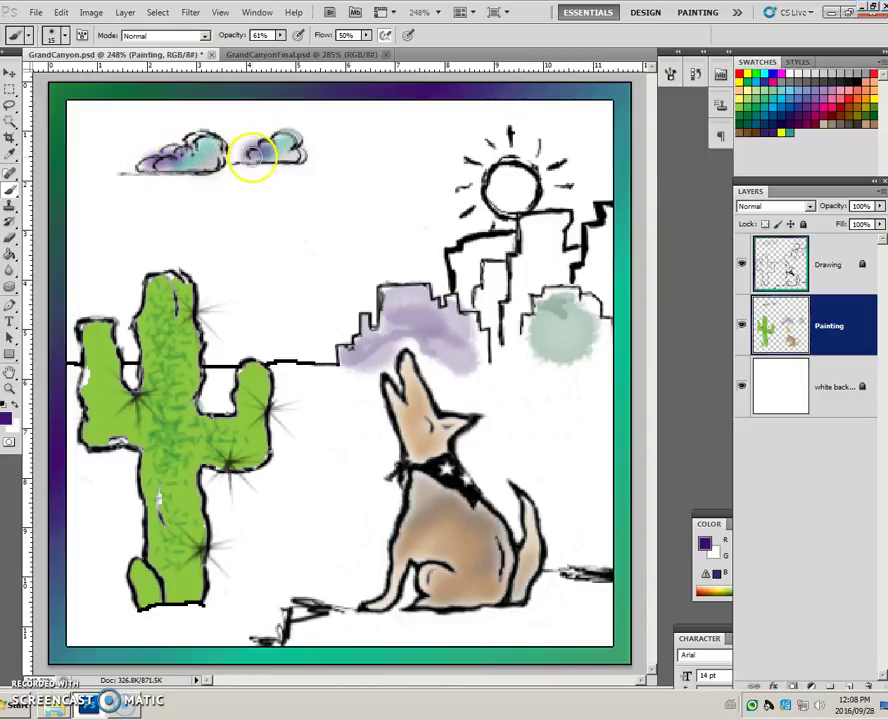
click(10, 269)
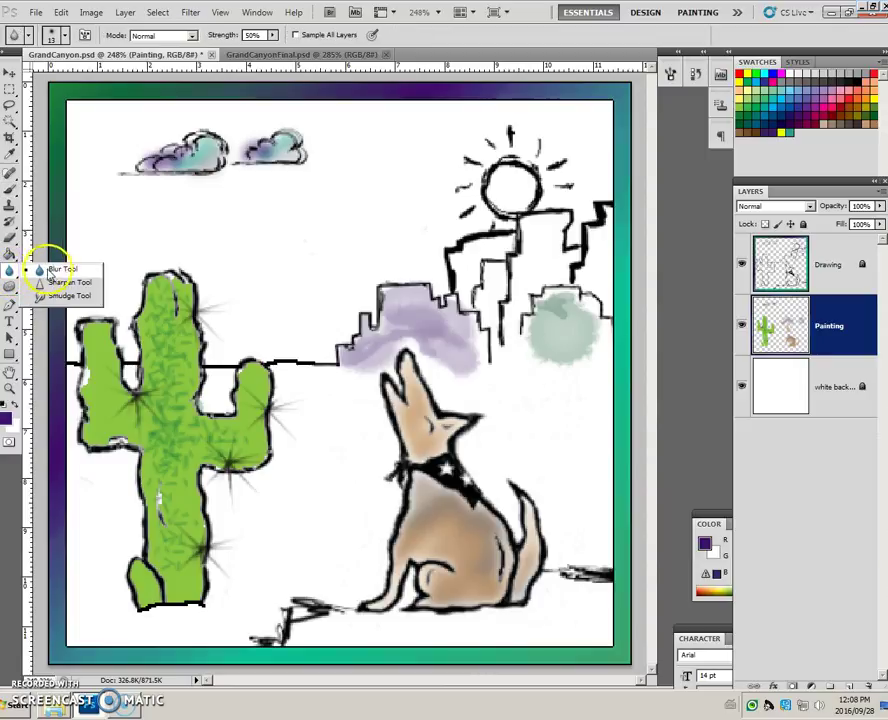
Switch to the Smudge Tool, zoom in on the two clouds and shrink the brush to 9
click(58, 296)
scroll(251, 213, up, 5)
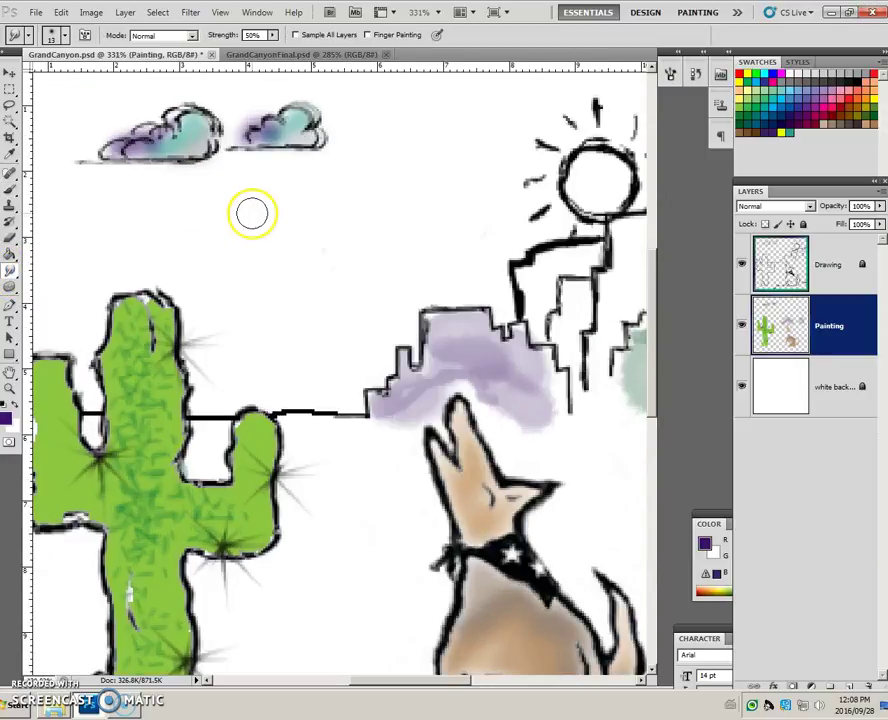
mouse_move(261, 197)
mouse_down()
mouse_move(341, 418)
mouse_move(390, 454)
mouse_move(422, 464)
mouse_up()
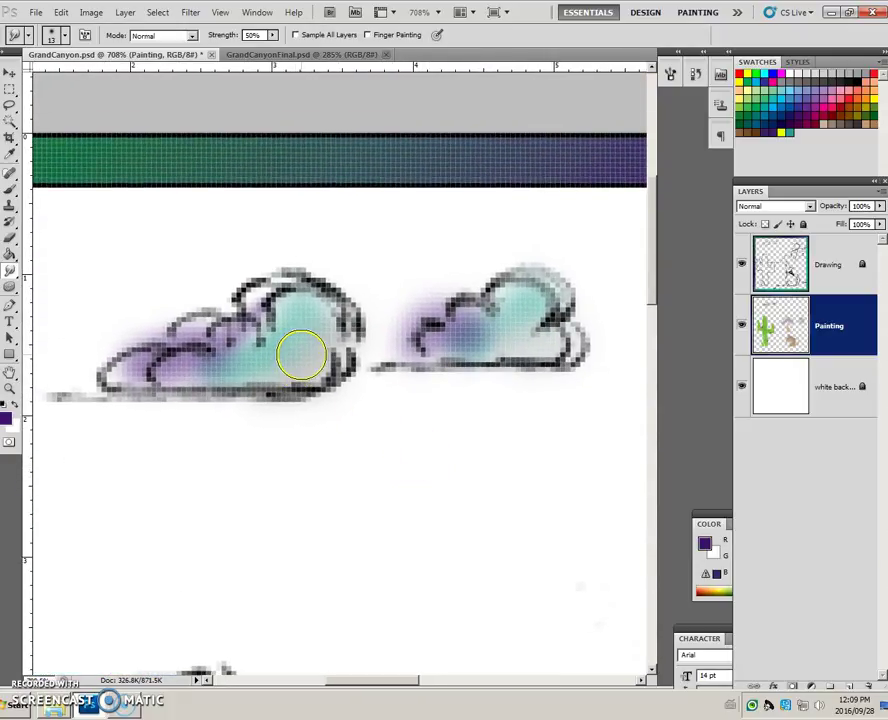
key(bracketleft)
key(bracketleft)
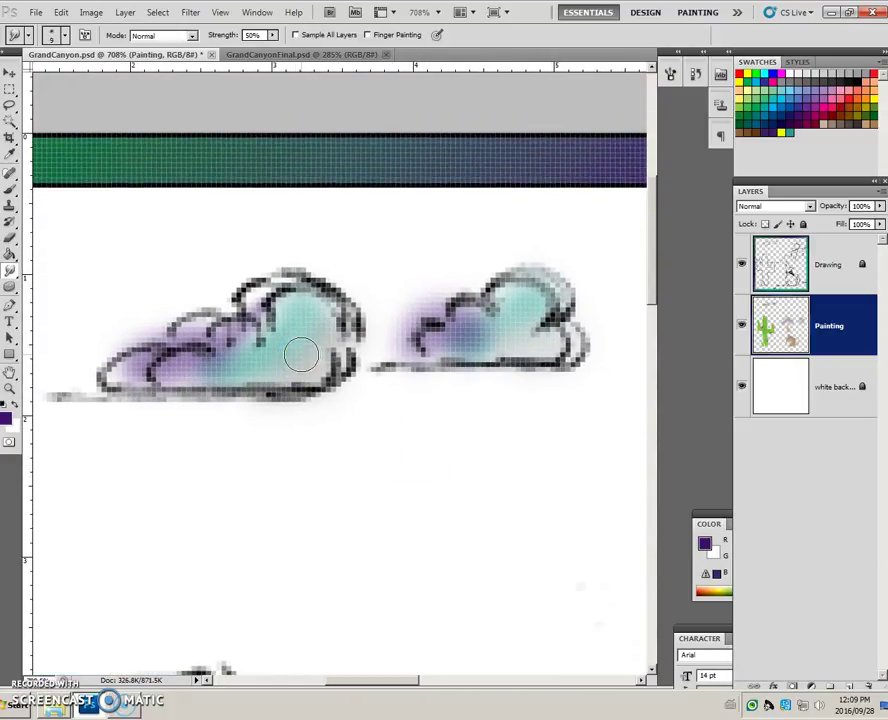
Smudge the teal and purple together in the left and right clouds at 50% strength
mouse_move(299, 351)
mouse_down()
mouse_move(313, 333)
mouse_move(313, 362)
mouse_up()
mouse_move(307, 337)
mouse_down()
mouse_move(249, 329)
mouse_move(330, 324)
mouse_move(308, 312)
mouse_move(253, 309)
mouse_move(195, 363)
mouse_move(169, 368)
mouse_move(266, 356)
mouse_move(119, 364)
mouse_move(236, 337)
mouse_move(189, 342)
mouse_move(217, 332)
mouse_move(276, 332)
mouse_move(289, 346)
mouse_move(312, 336)
mouse_move(262, 350)
mouse_move(237, 344)
mouse_move(326, 349)
mouse_move(341, 362)
mouse_move(200, 366)
mouse_move(189, 356)
mouse_move(249, 347)
mouse_move(338, 348)
mouse_move(196, 371)
mouse_move(173, 366)
mouse_move(343, 304)
mouse_move(246, 358)
mouse_move(210, 359)
mouse_move(226, 343)
mouse_move(252, 372)
mouse_move(277, 341)
mouse_move(264, 309)
mouse_move(319, 341)
mouse_move(309, 378)
mouse_up()
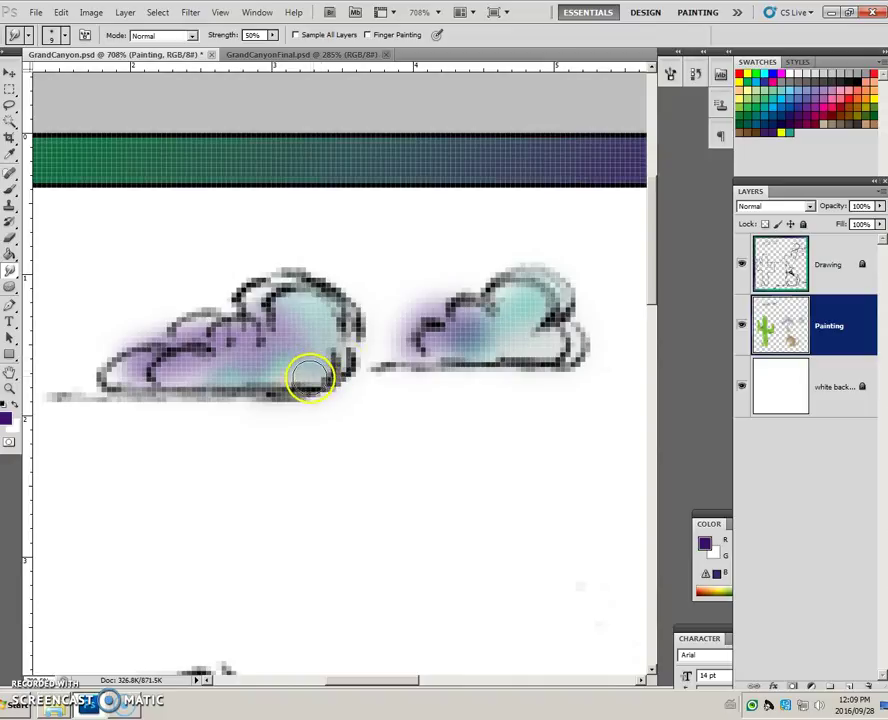
mouse_move(444, 341)
mouse_down()
mouse_move(485, 323)
mouse_move(516, 328)
mouse_move(540, 350)
mouse_move(502, 307)
mouse_move(551, 344)
mouse_move(486, 330)
mouse_up()
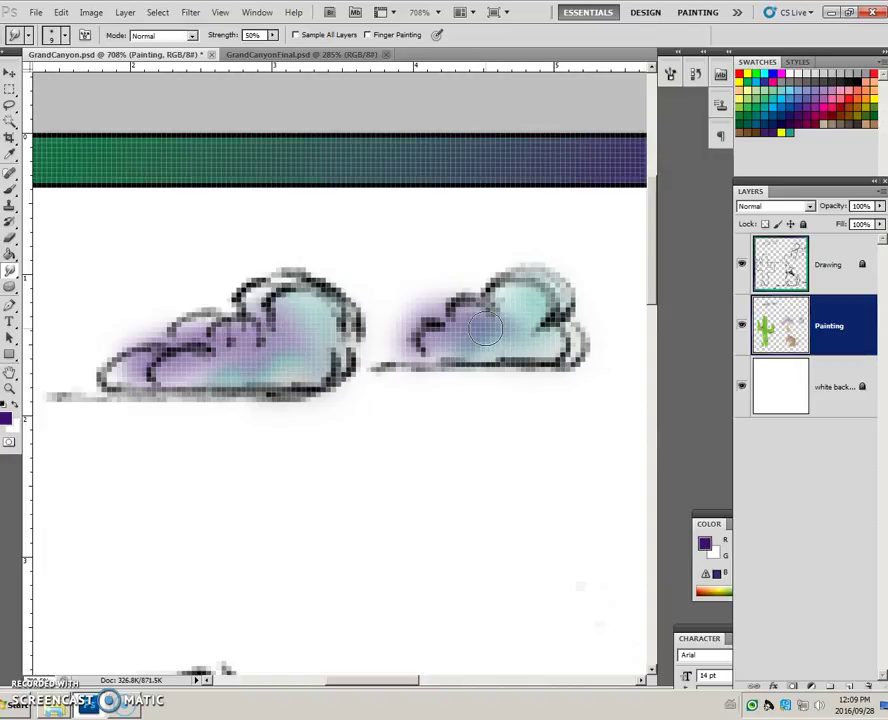
click(226, 43)
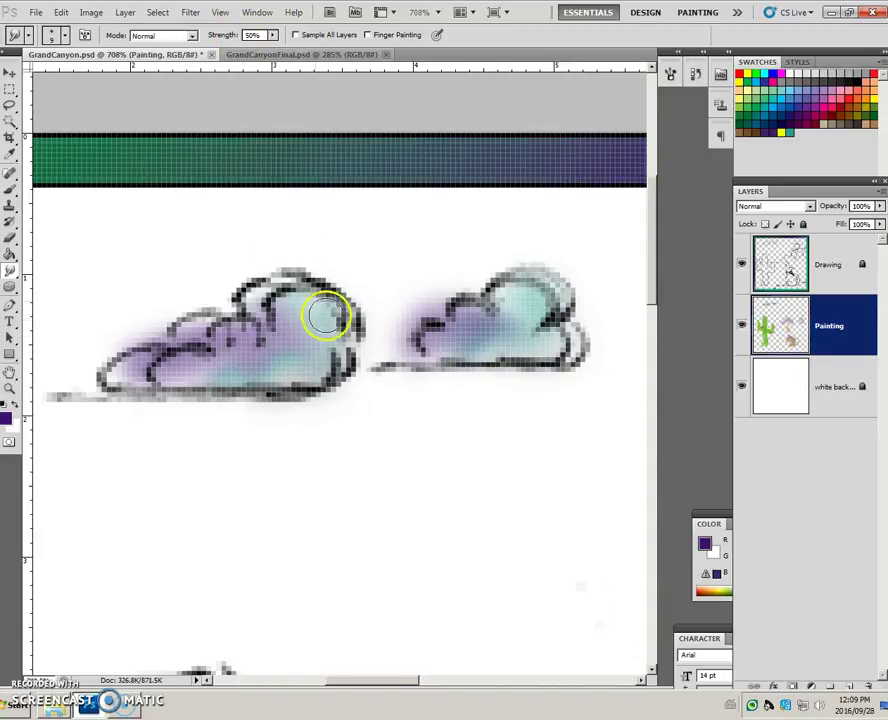
scroll(327, 316, down, 4)
scroll(359, 359, down, 2)
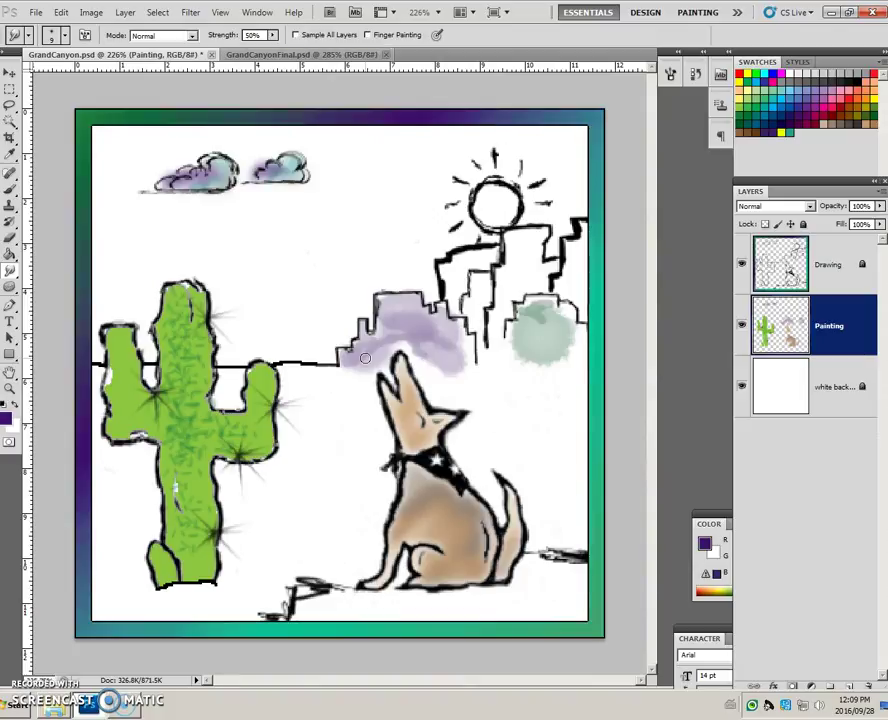
Zoom in on the sun and give the Elliptical Marquee tool a feather for soft edges
click(9, 387)
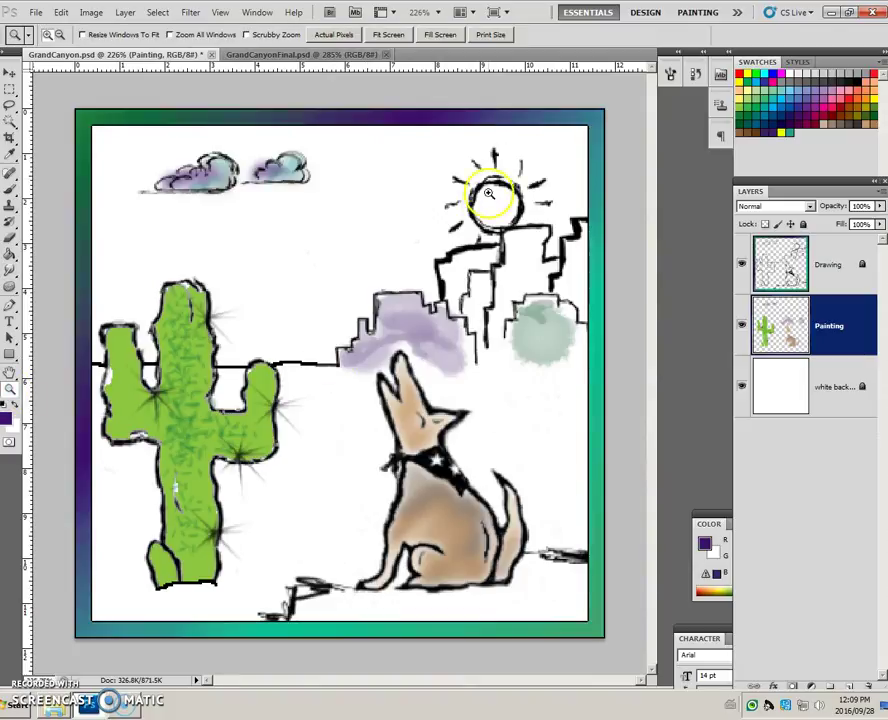
drag(437, 151, 571, 258)
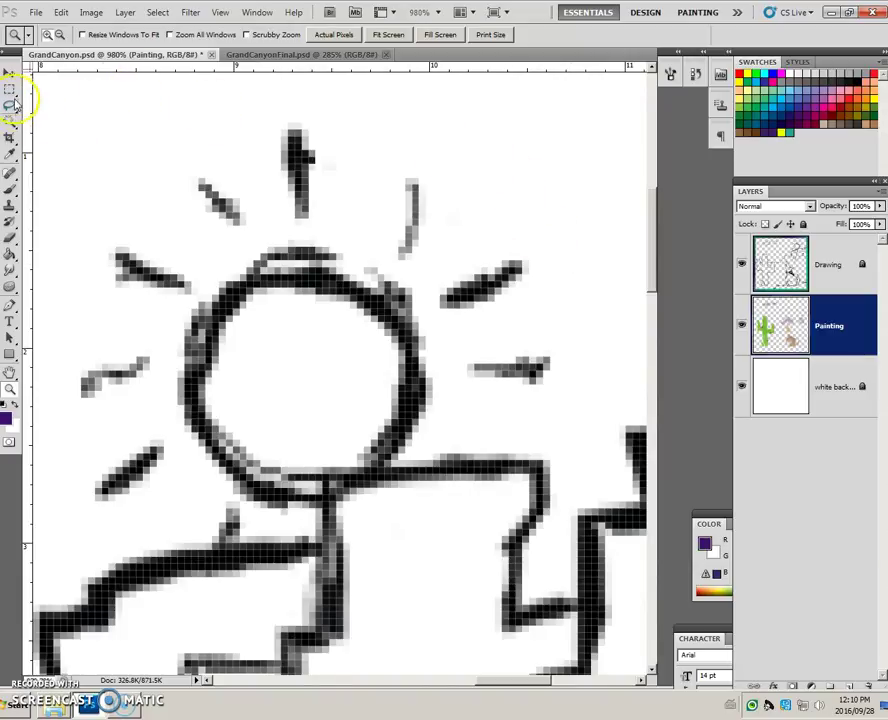
drag(9, 88, 62, 100)
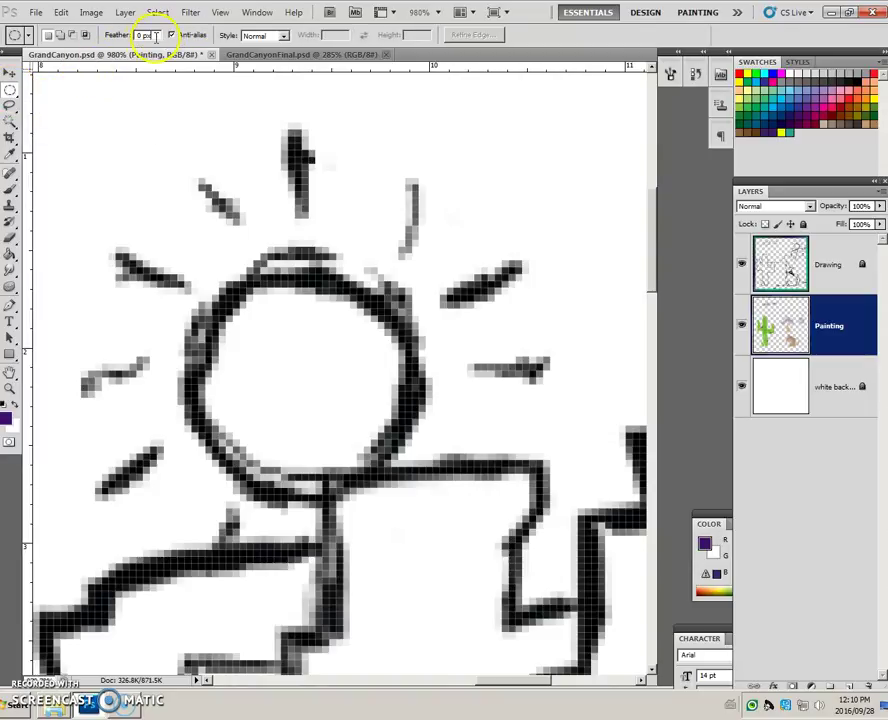
text(3)
key(Return)
Draw a circular marquee just inside the sun's outline, adjusting it to fit
click(207, 181)
click(295, 377)
click(302, 380)
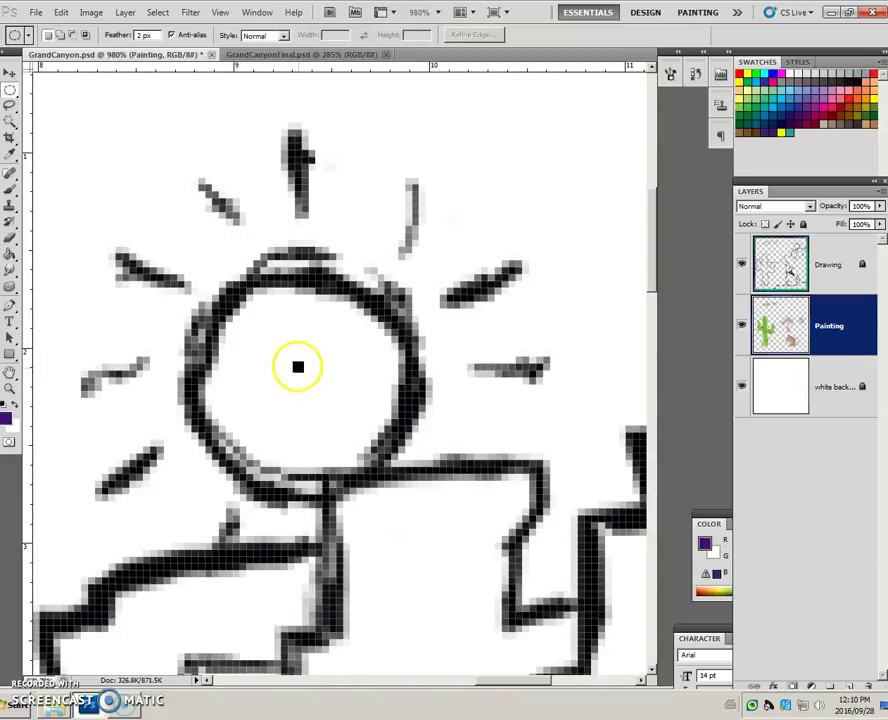
drag(305, 375, 382, 462)
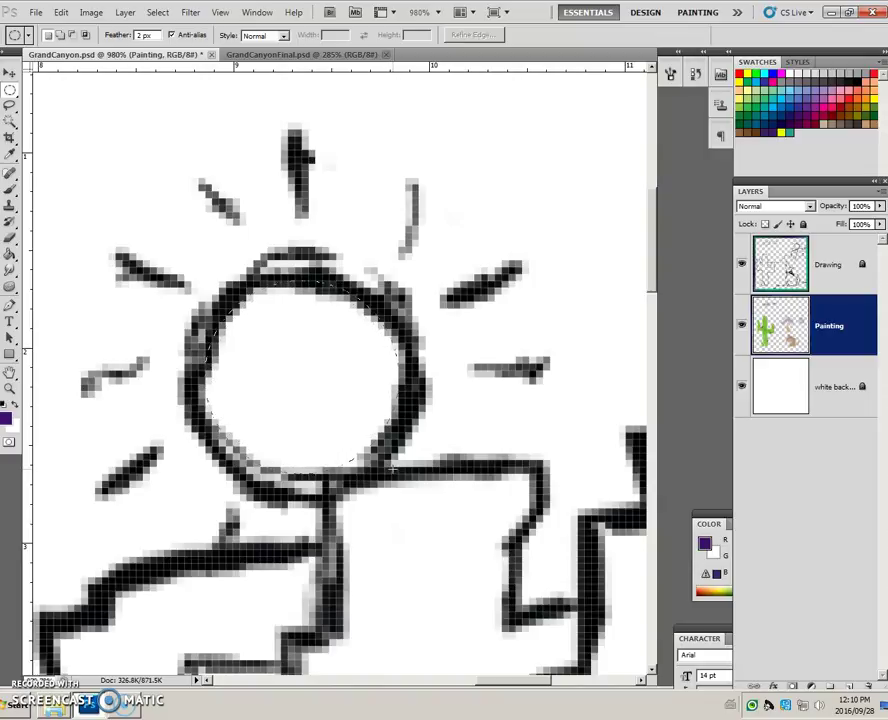
drag(383, 463, 388, 461)
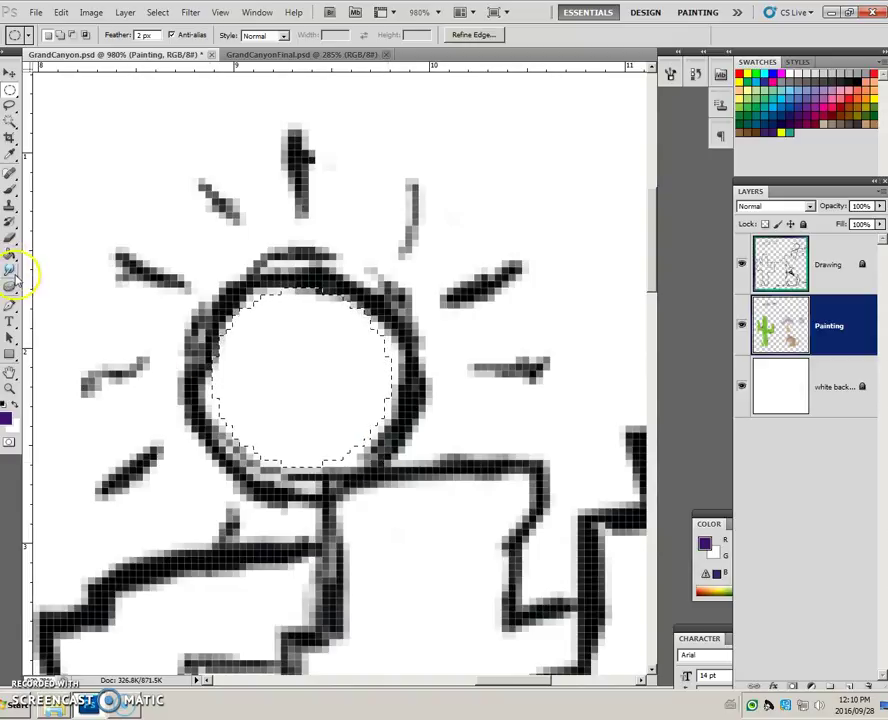
Load the Orange, Yellow, Orange preset in the Gradient Editor with gradient type Solid
drag(16, 254, 44, 255)
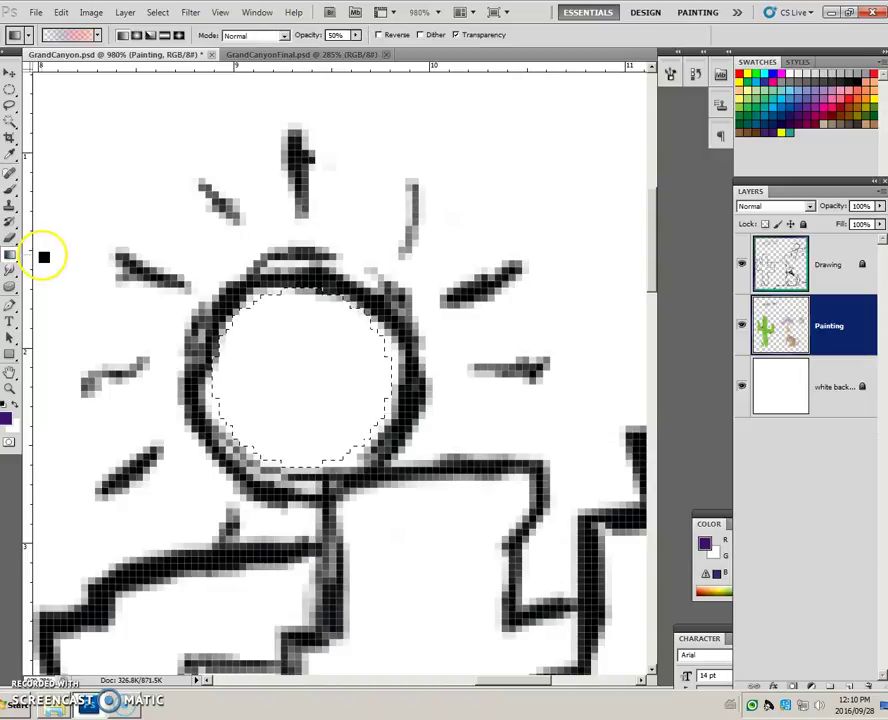
click(66, 36)
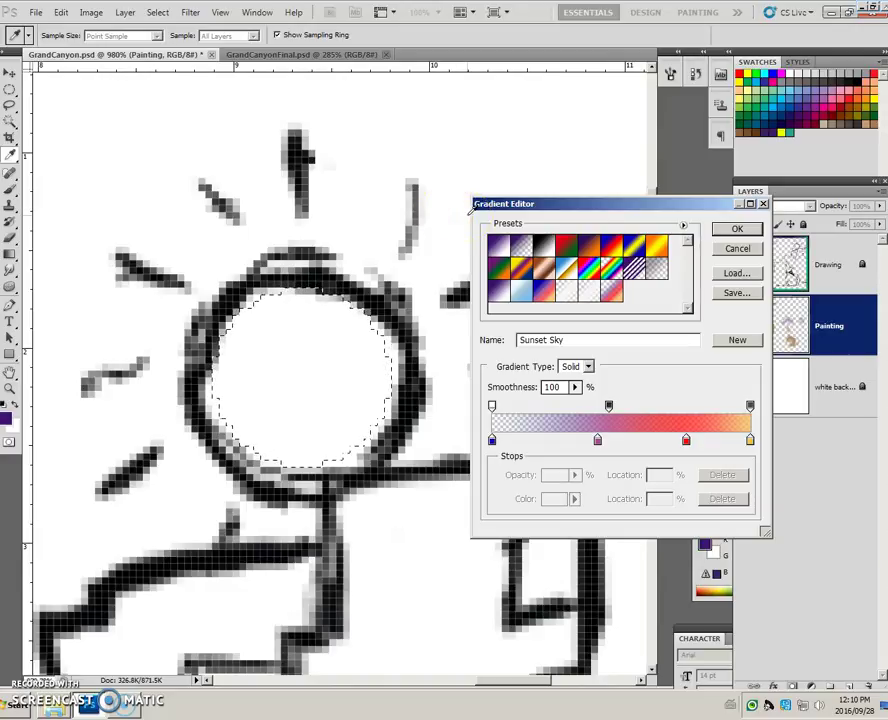
click(658, 247)
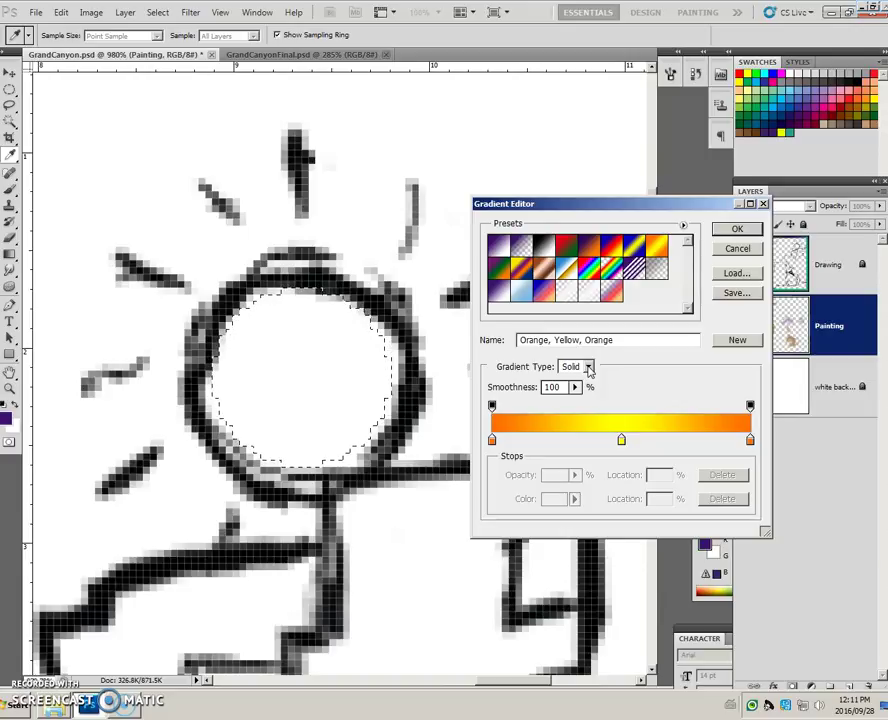
click(588, 367)
click(584, 381)
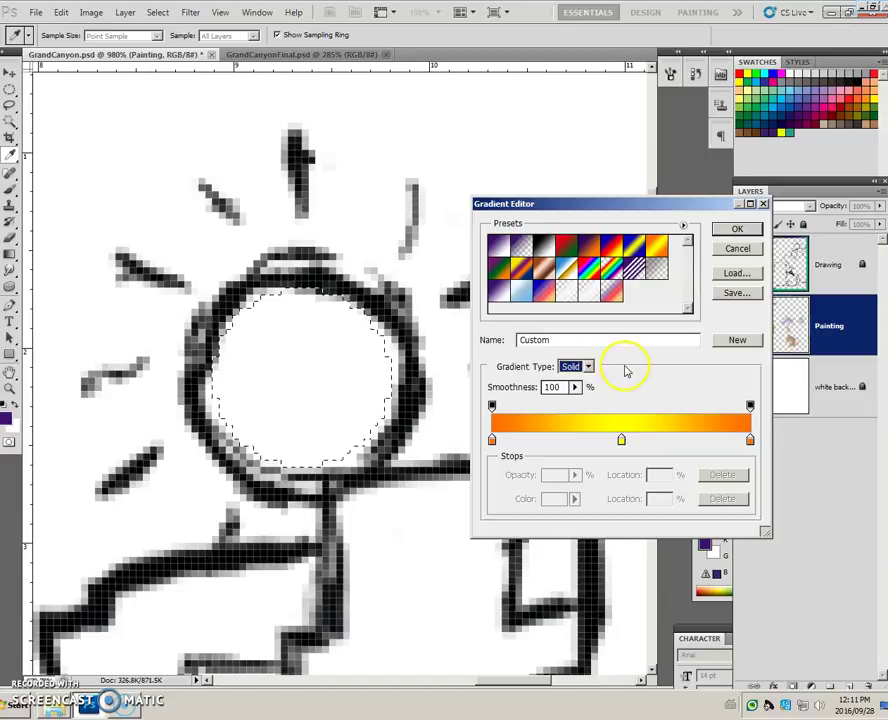
click(738, 228)
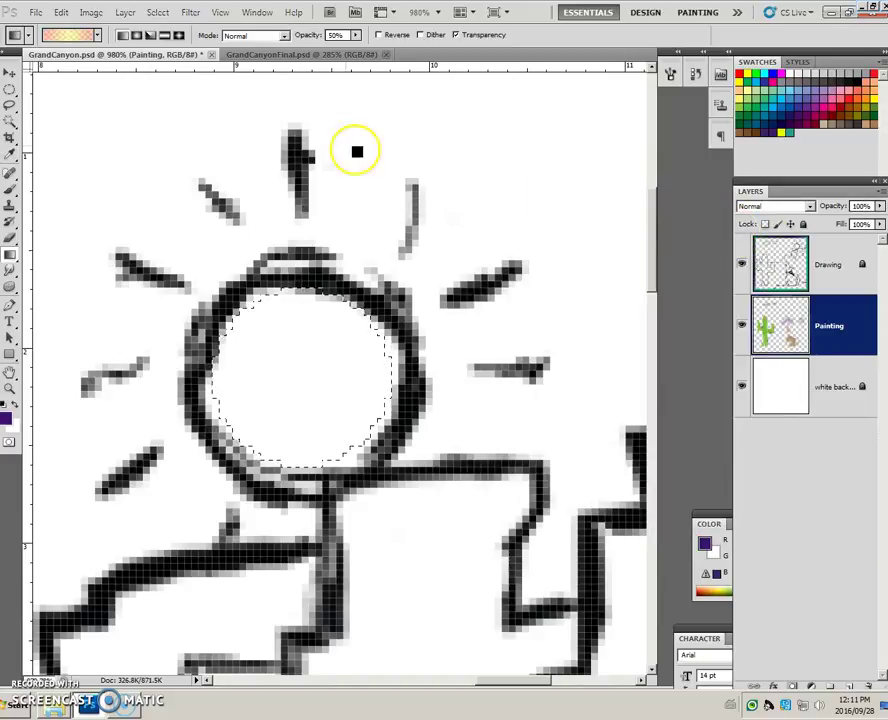
Set the Gradient tool to Radial and make first fills of the sun from its centre
click(137, 36)
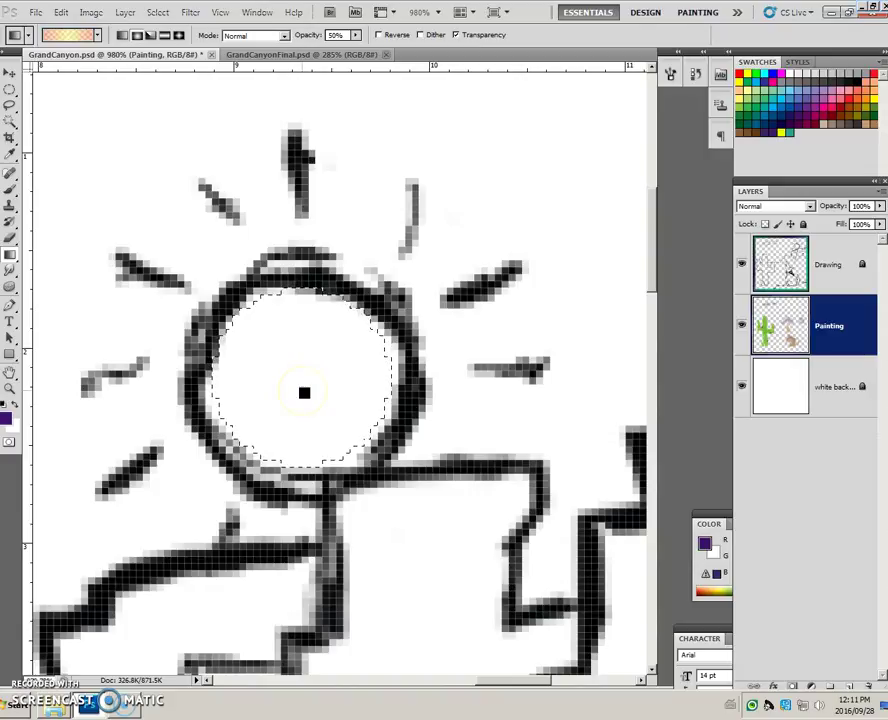
drag(366, 299, 368, 297)
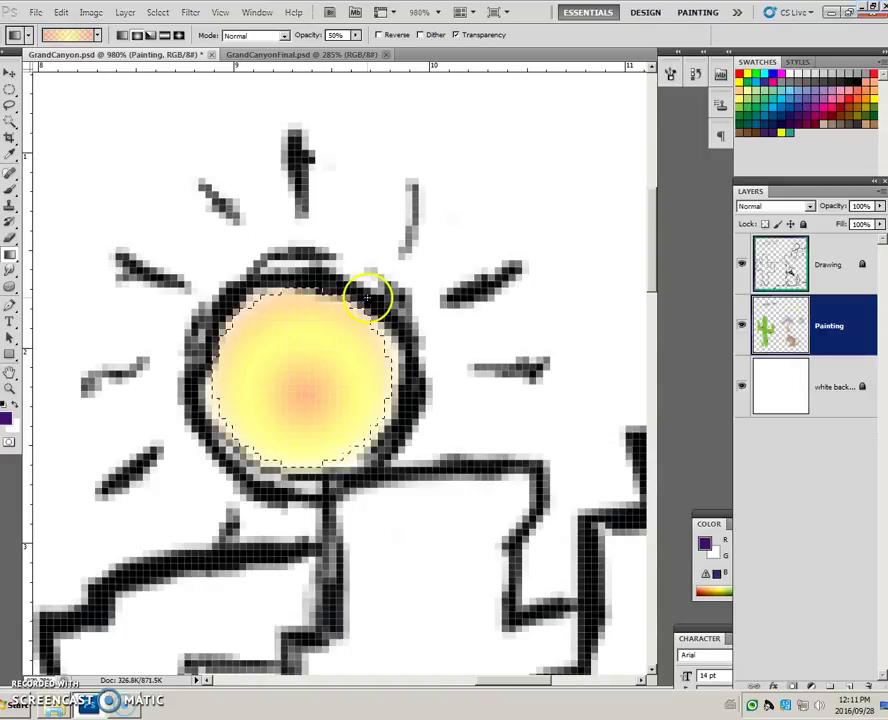
drag(323, 386, 334, 369)
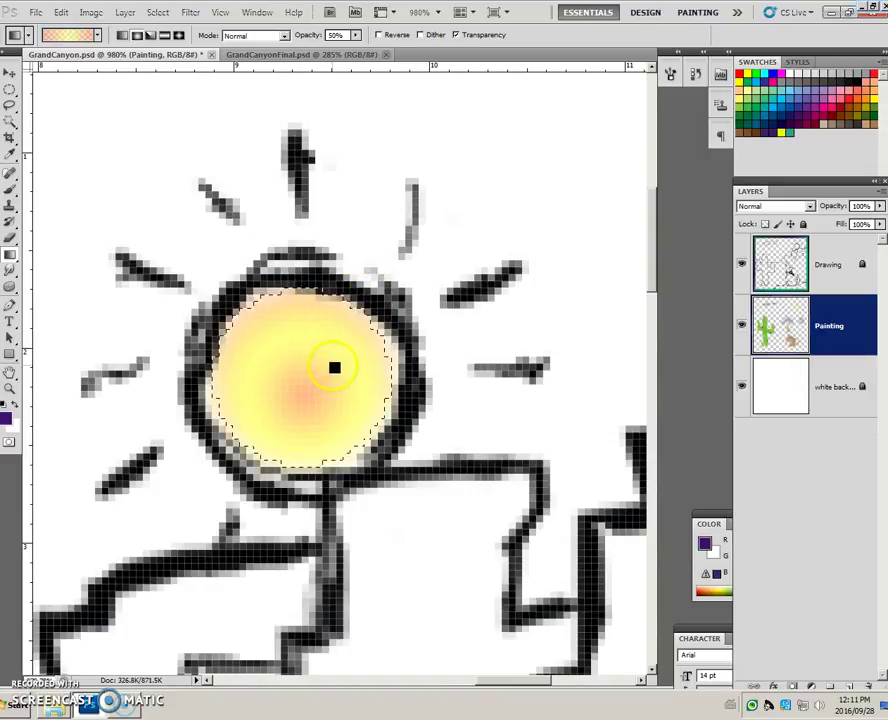
key(Delete)
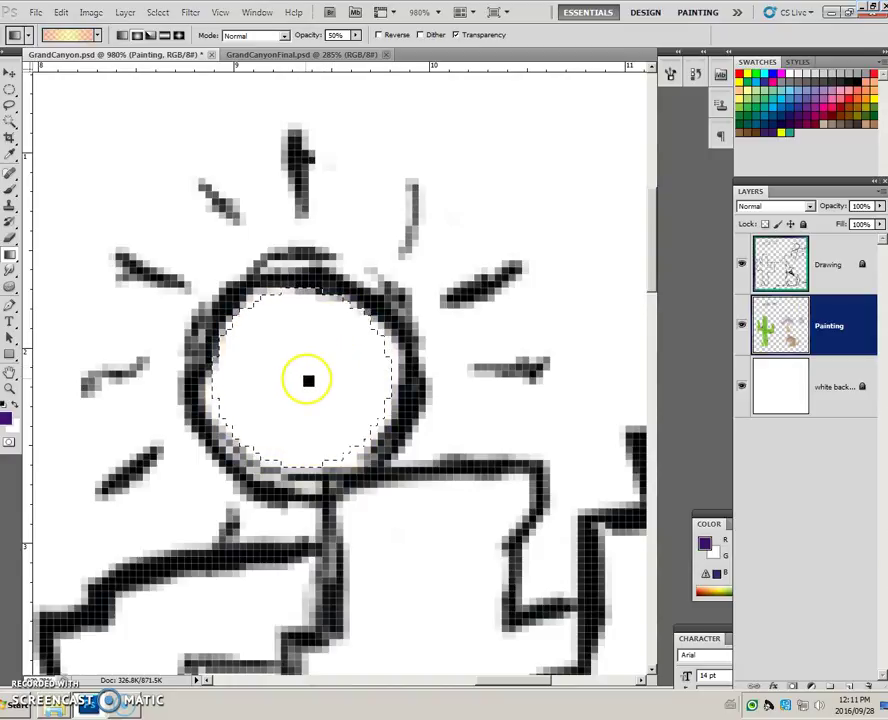
drag(302, 378, 410, 218)
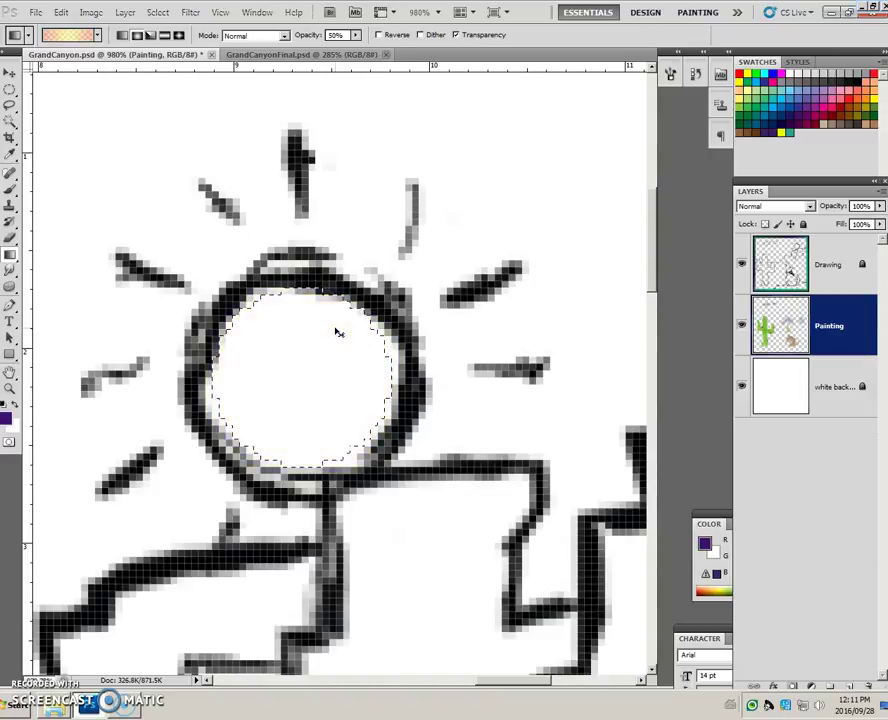
Redraw the sun's radial gradient, undoing tries with Ctrl+Z until the final yellow-orange fill
drag(303, 376, 531, 105)
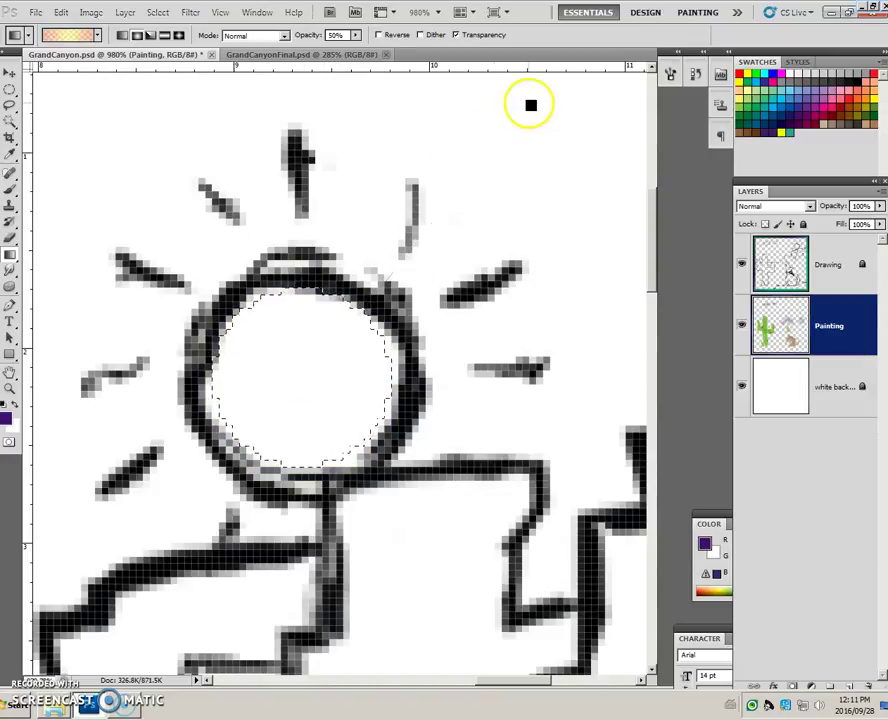
key(ctrl+z)
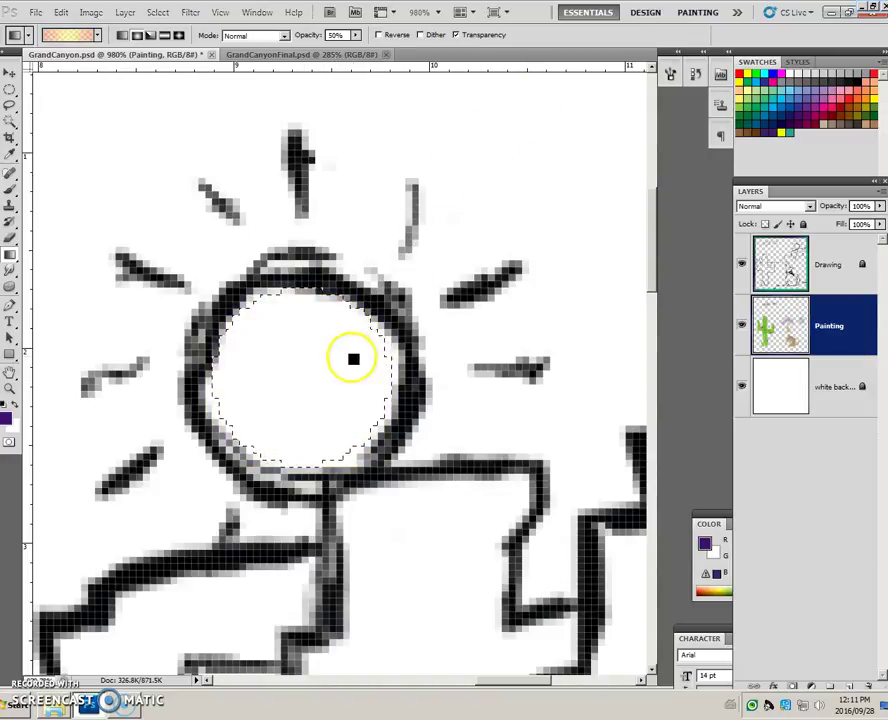
drag(297, 379, 335, 343)
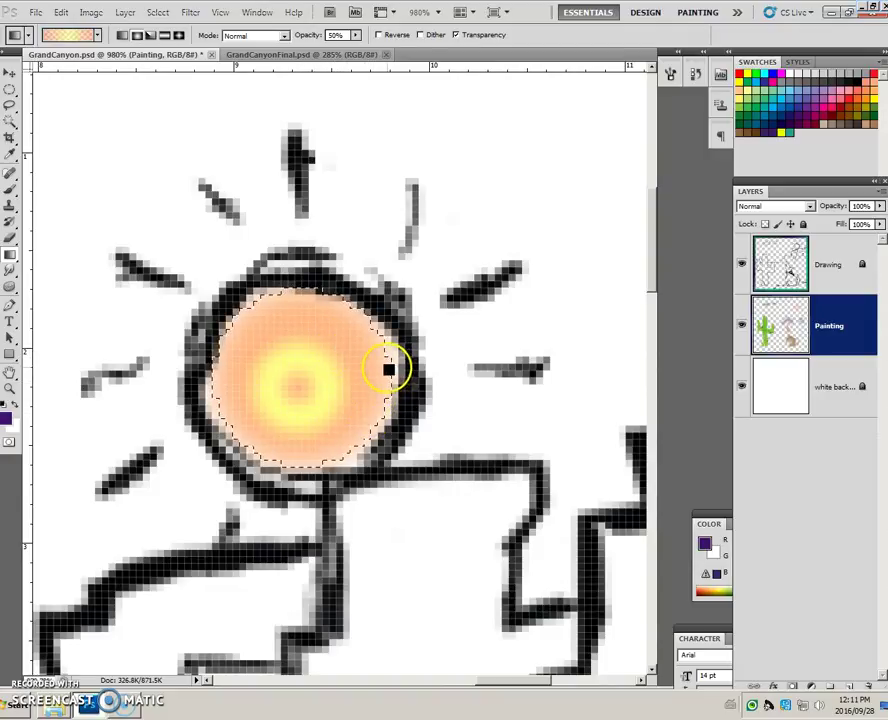
key(ctrl+z)
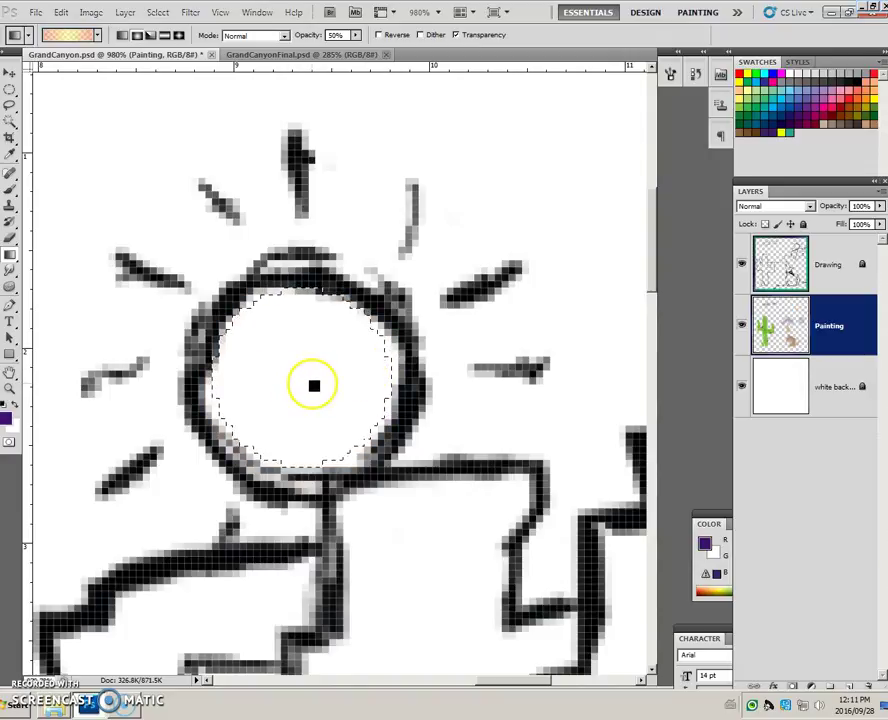
drag(314, 386, 373, 381)
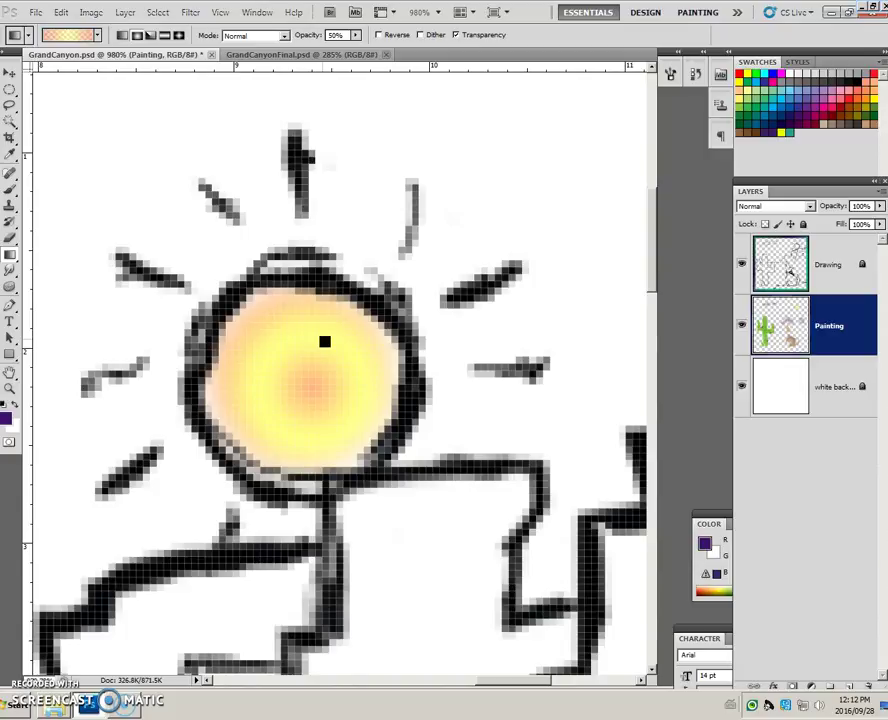
double_click(10, 372)
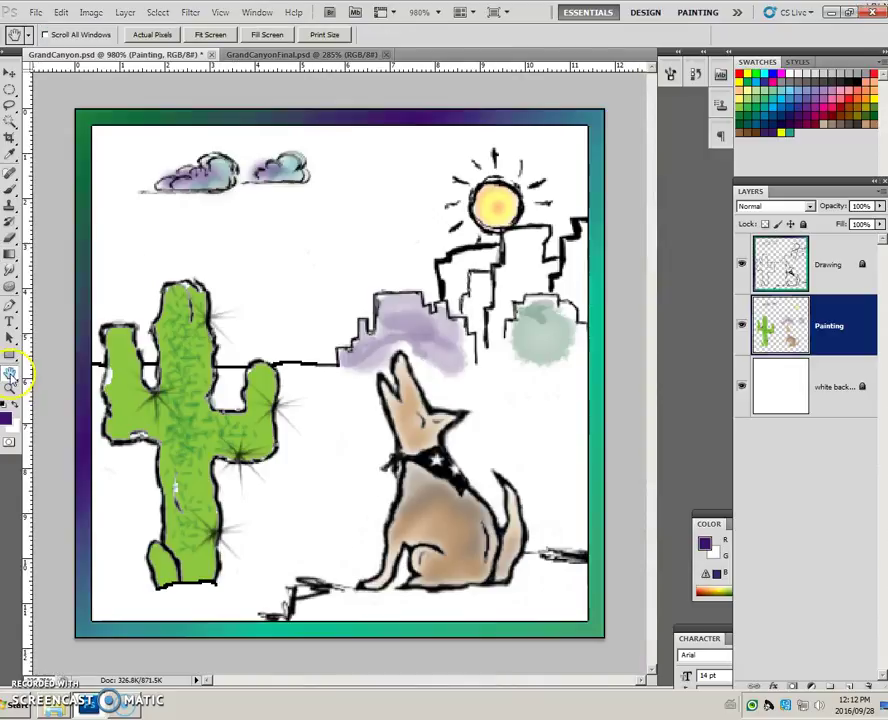
click(341, 378)
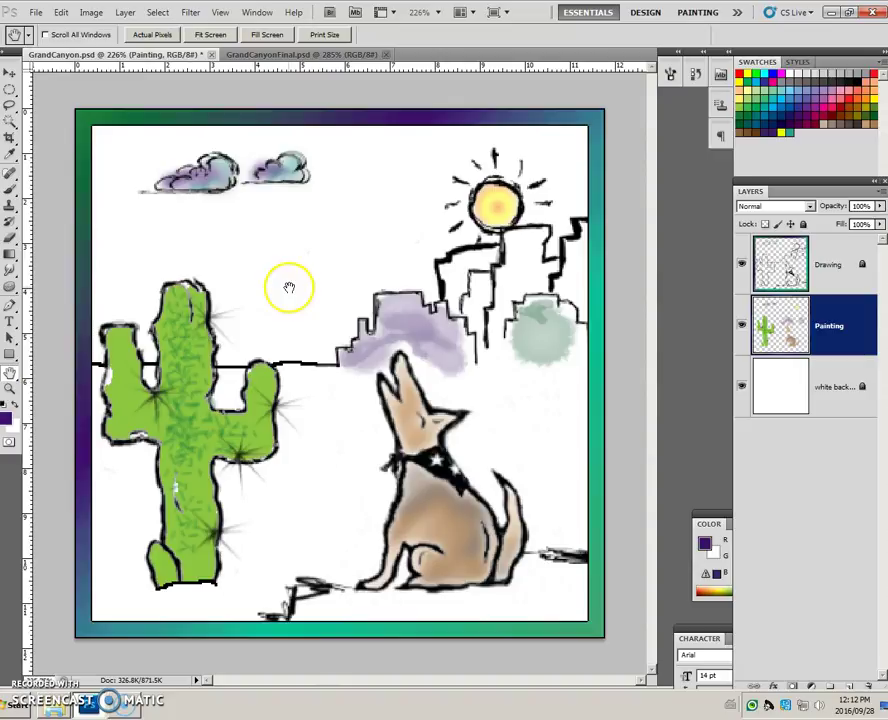
click(283, 56)
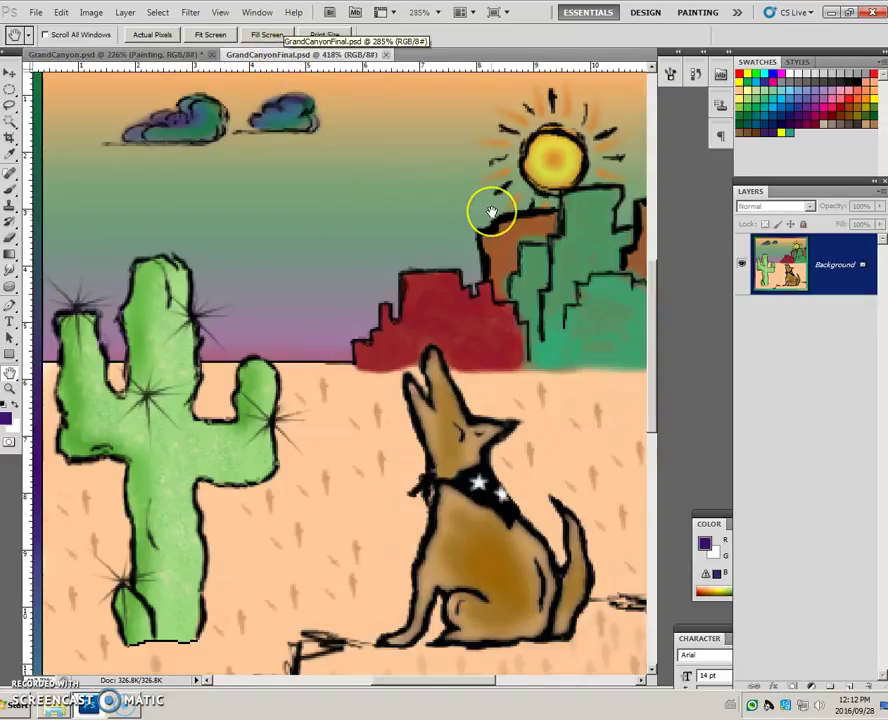
scroll(491, 212, up, 3)
scroll(491, 212, up, 1)
drag(540, 190, 382, 459)
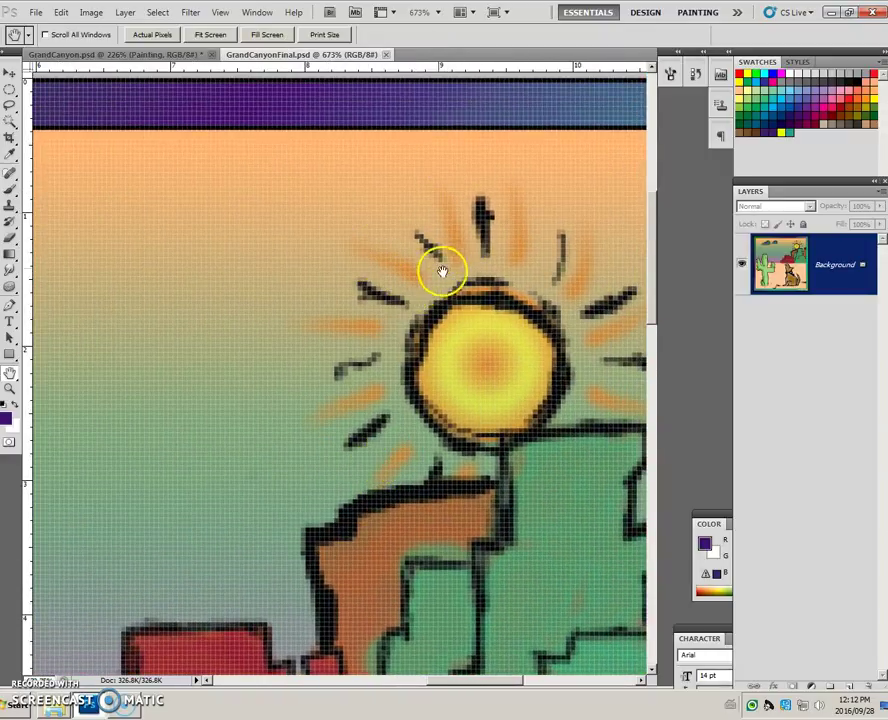
click(124, 56)
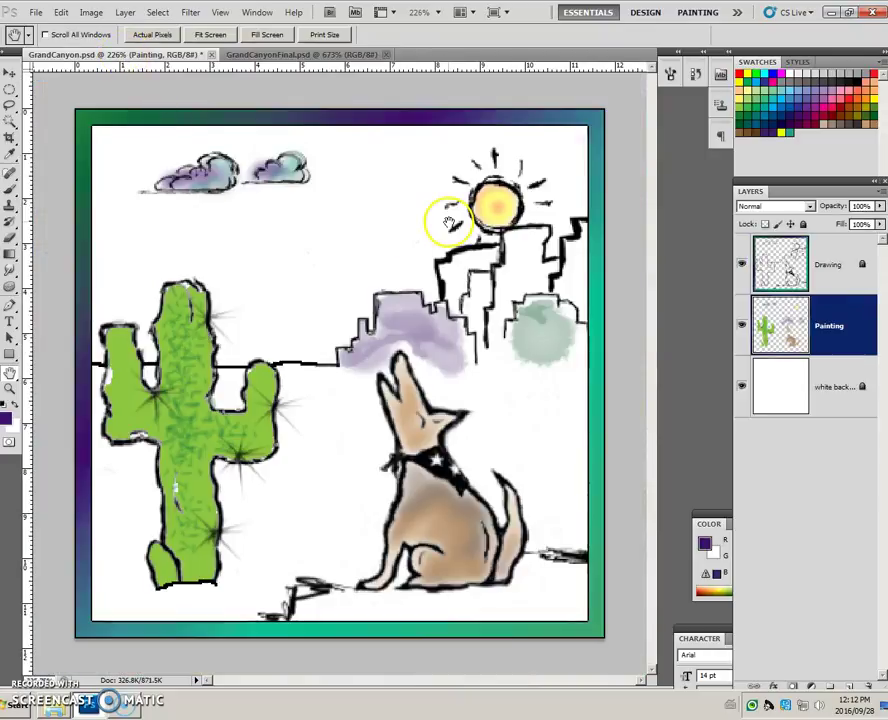